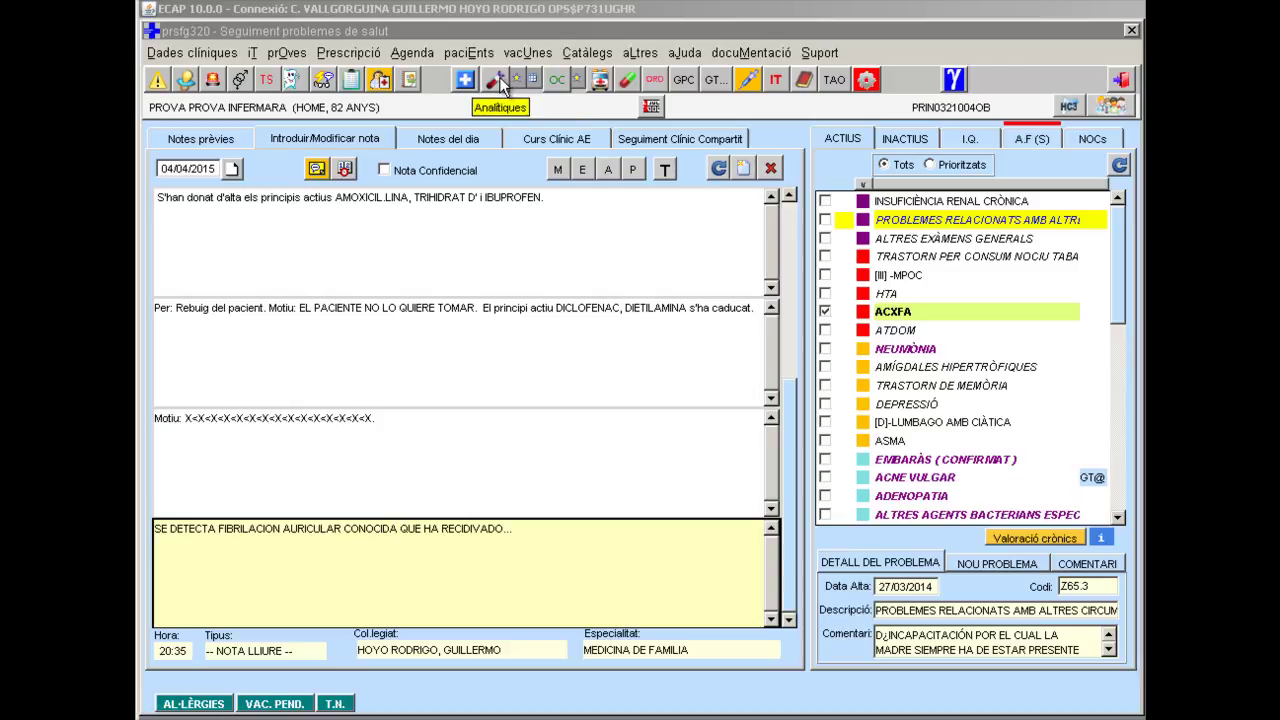
- Create a new laboratory request for the patient with the diagnosis PNEUMÒNIA, NO ESPECIFICADA and Estudi Bàsic de Salut
click(497, 77)
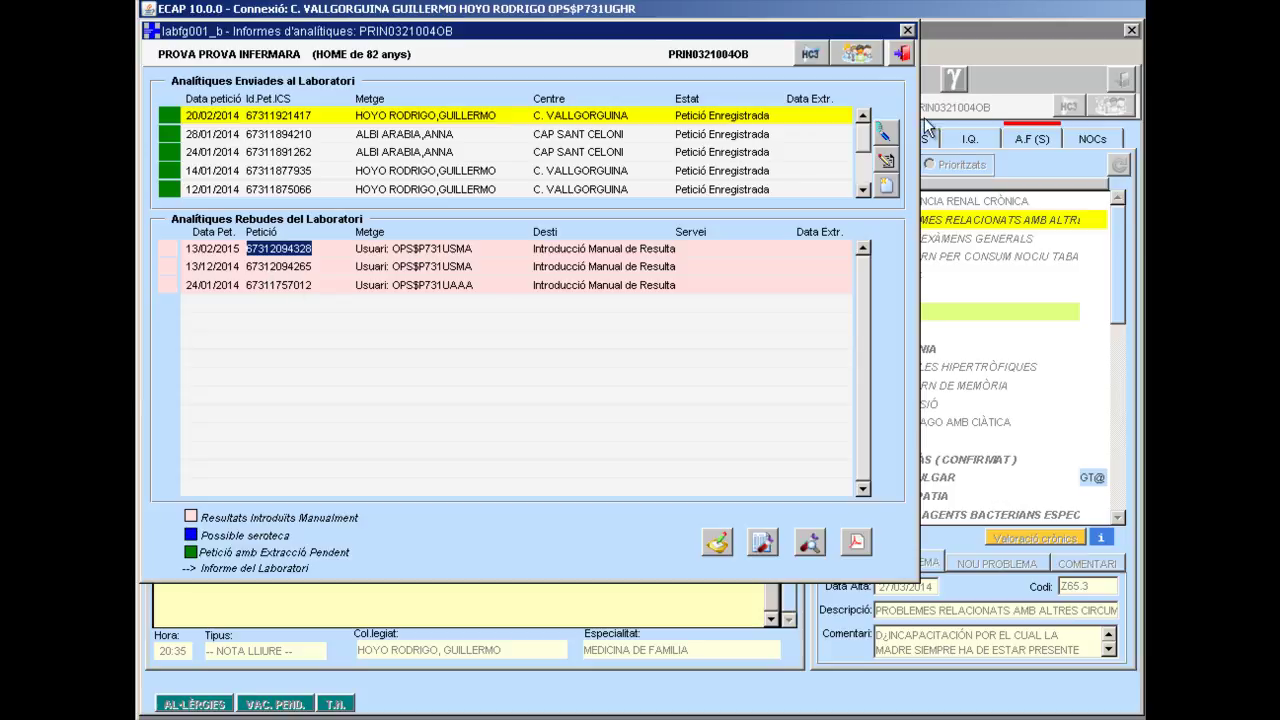
click(887, 188)
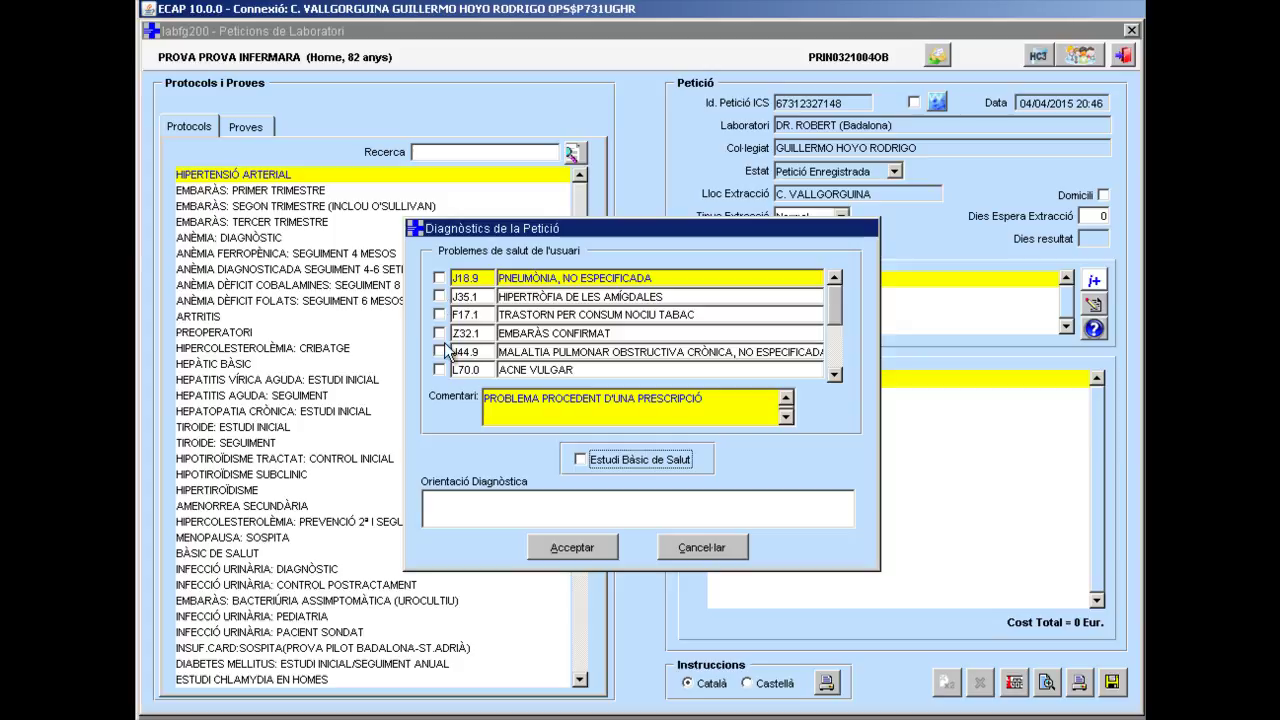
click(440, 279)
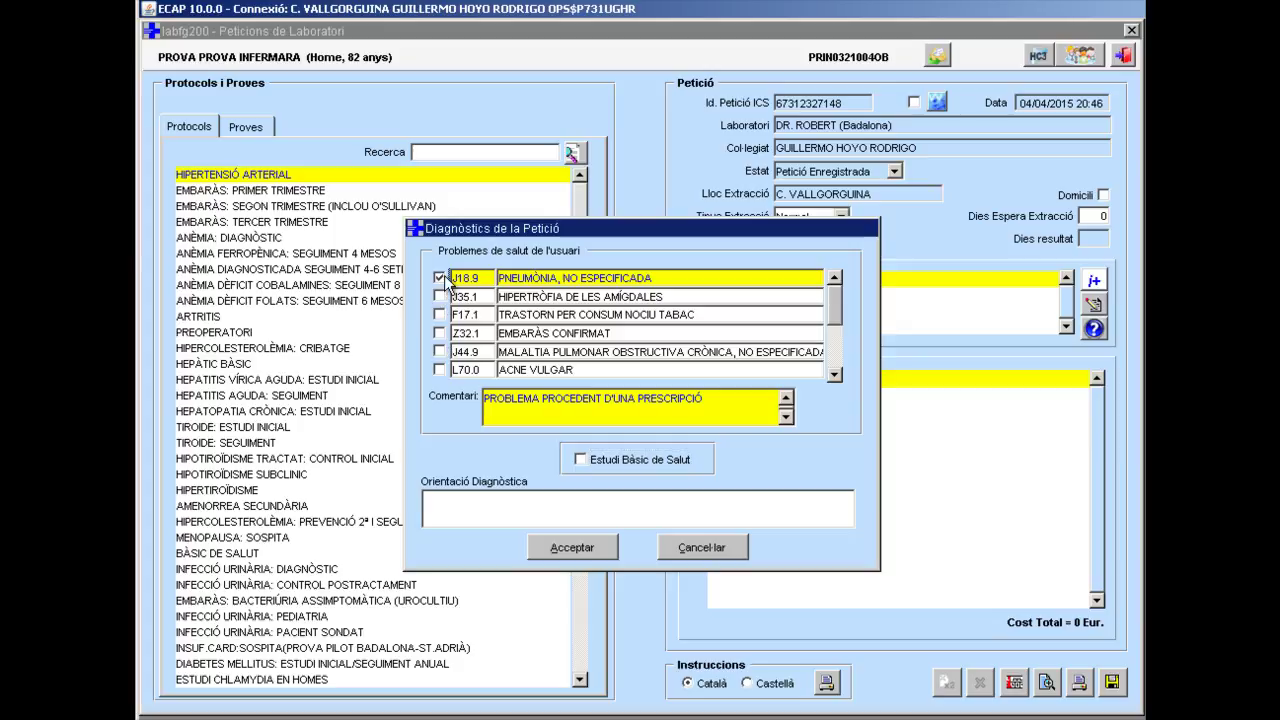
click(581, 458)
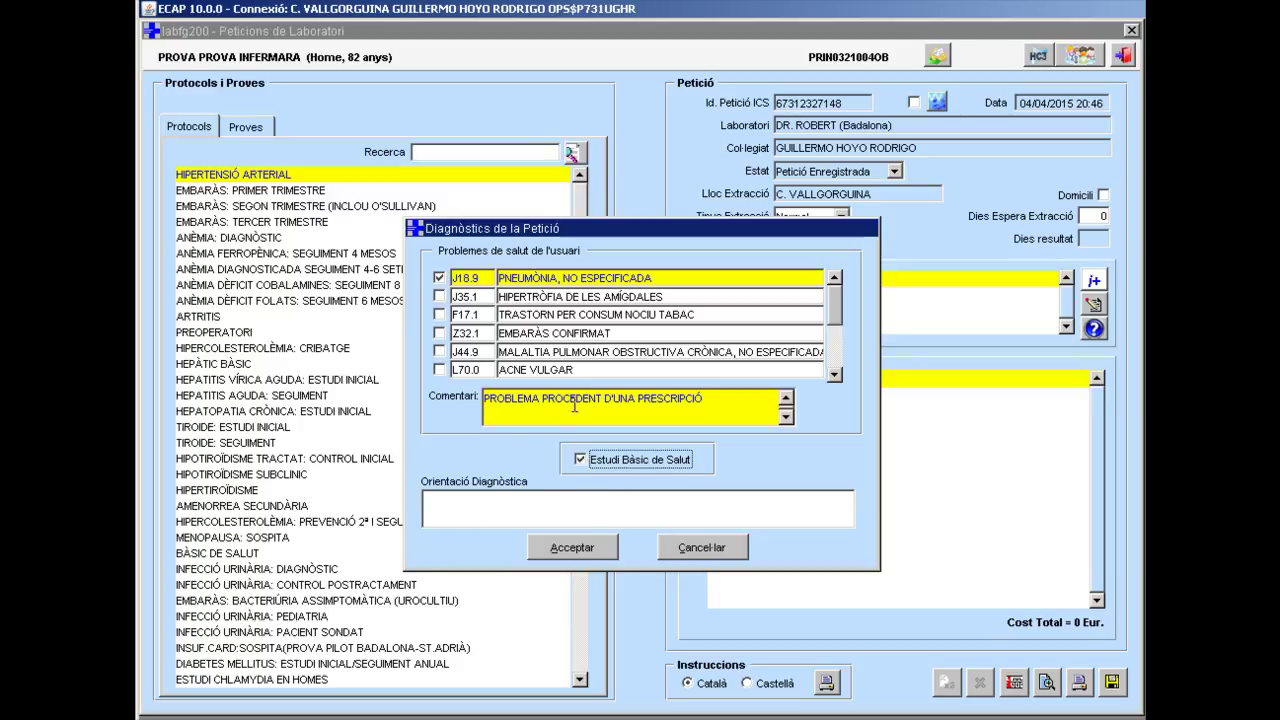
click(448, 505)
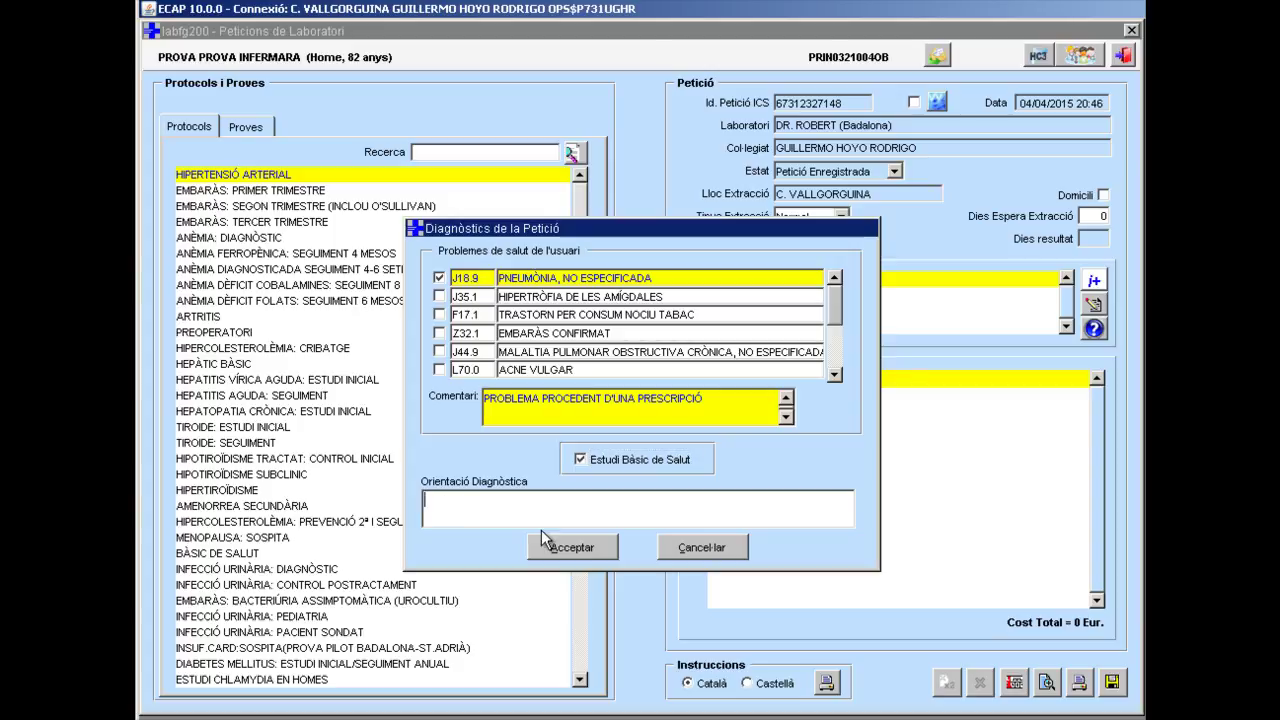
click(541, 549)
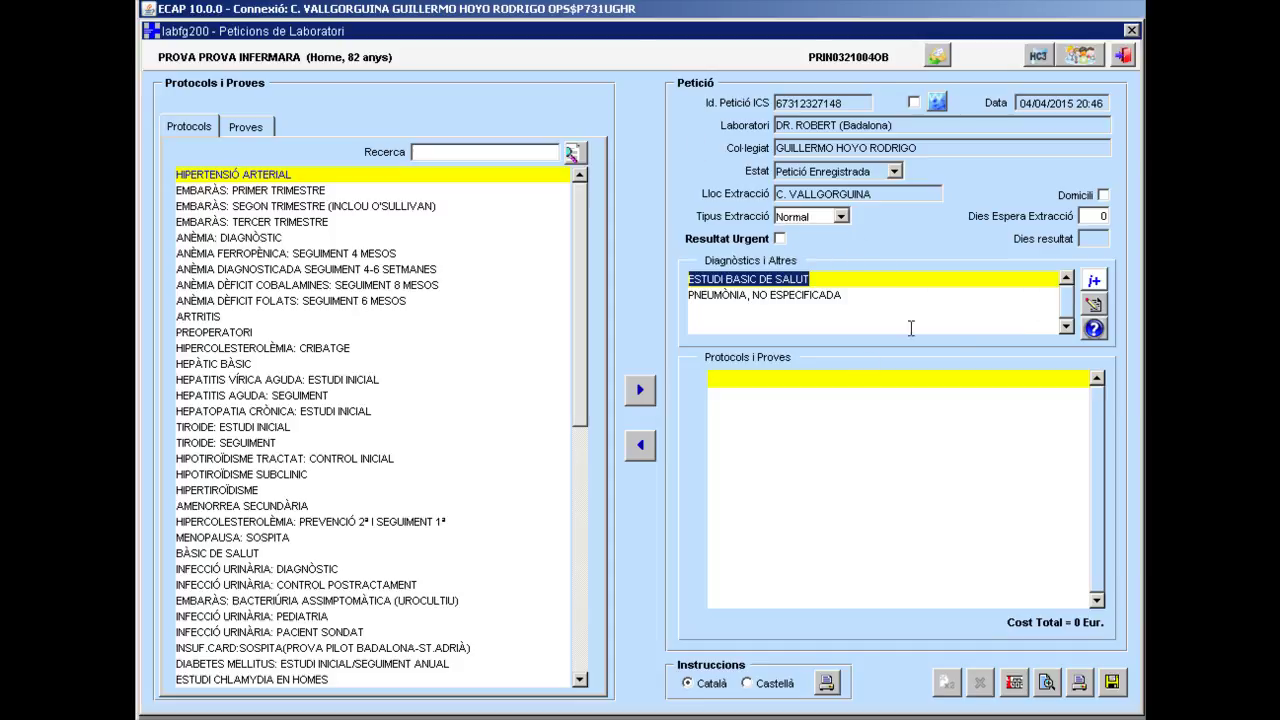
- Edit the request's diagnoses to add the diagnostic orientation "sdxsadsasdad"
click(1094, 306)
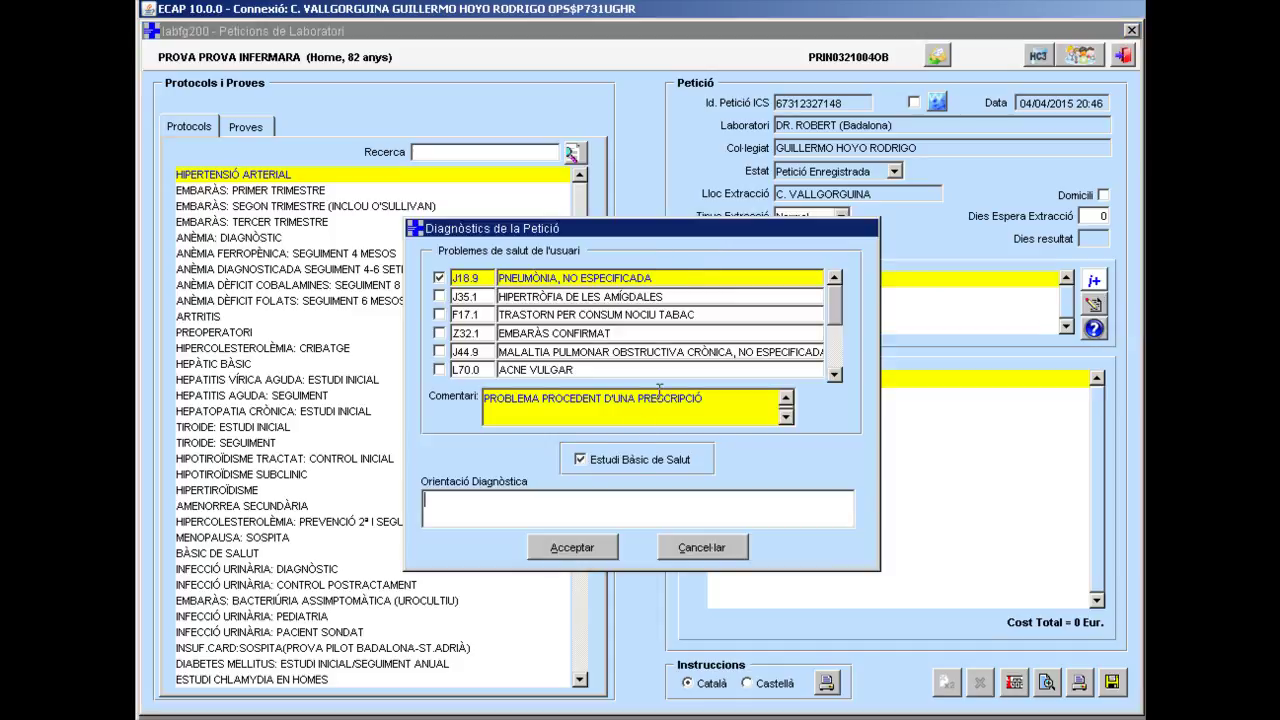
text(sdxsadsasdad)
click(543, 546)
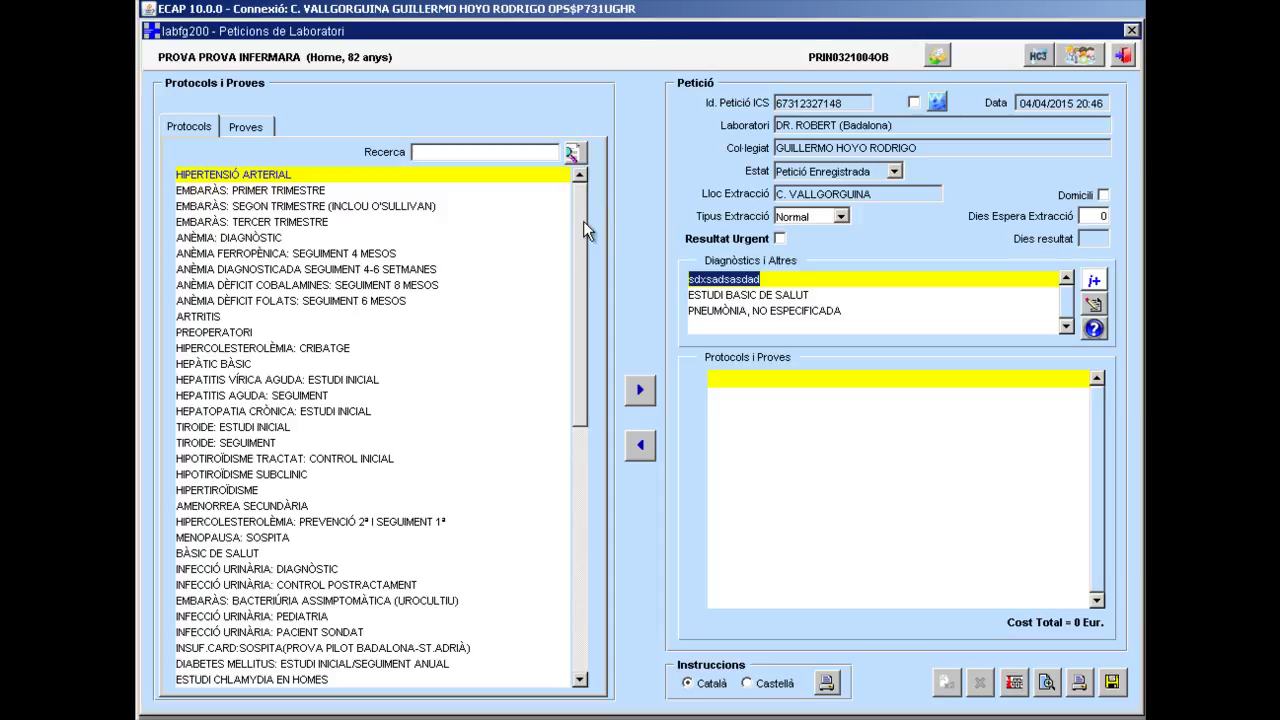
- Look through the list of available protocols and the catalogue of individual tests
scroll(582, 666, down, 2)
click(560, 616)
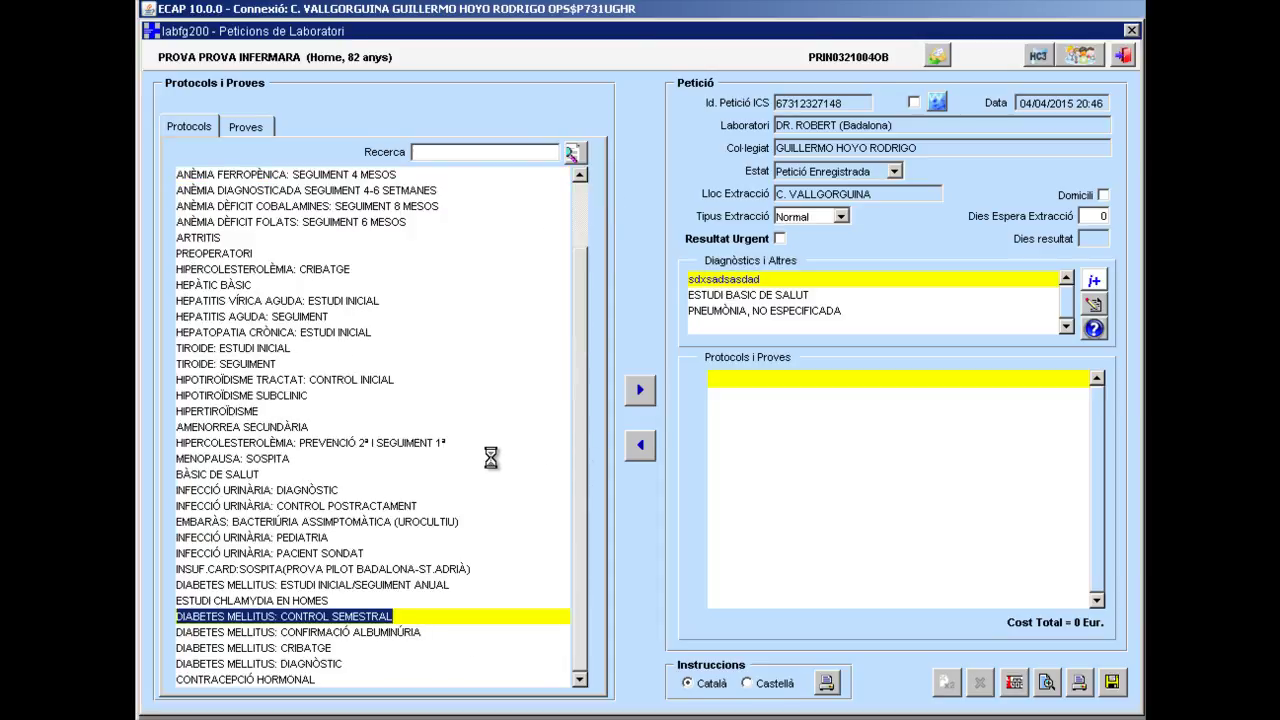
key(Down)
key(Down)
key(Down)
key(Down)
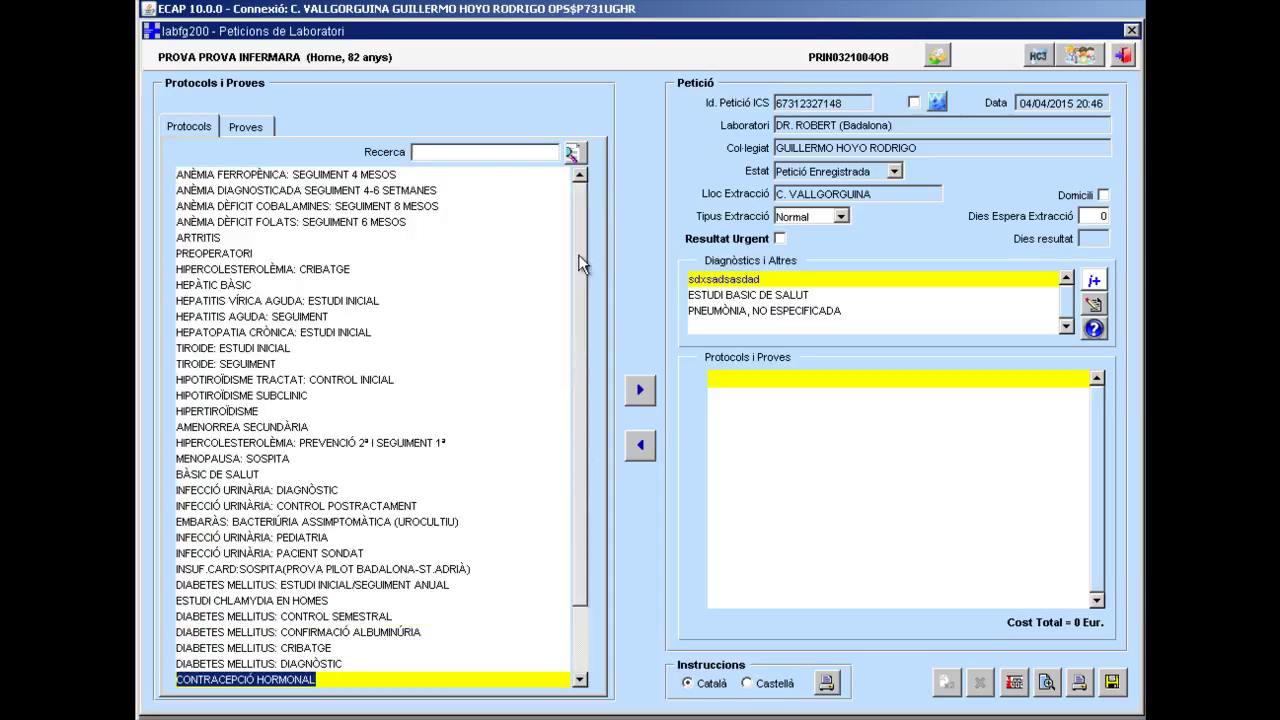
scroll(580, 170, up, 2)
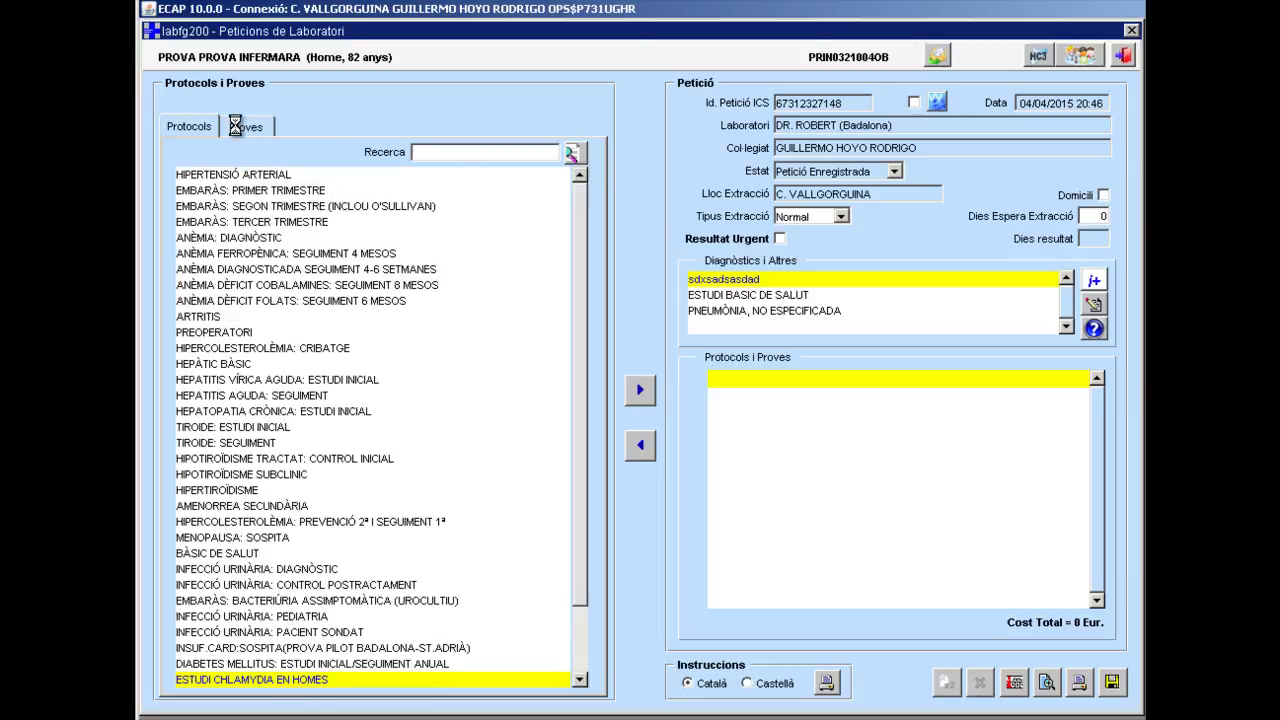
click(240, 130)
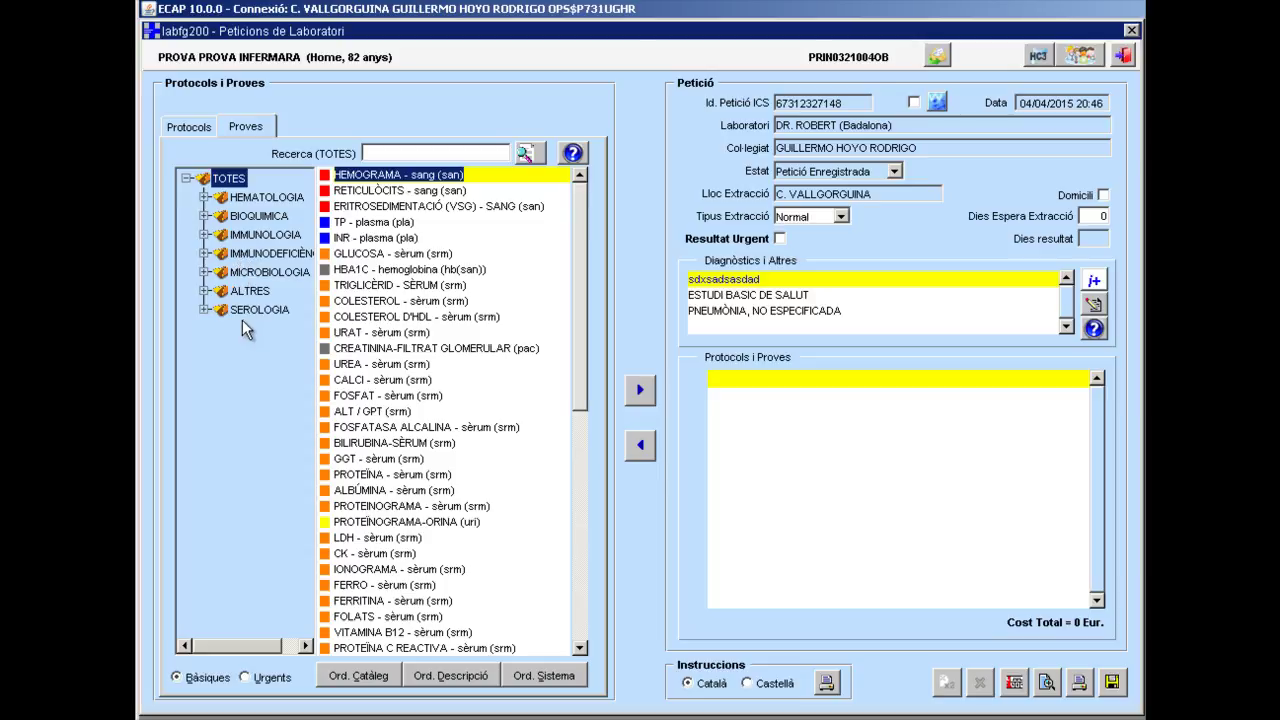
click(184, 122)
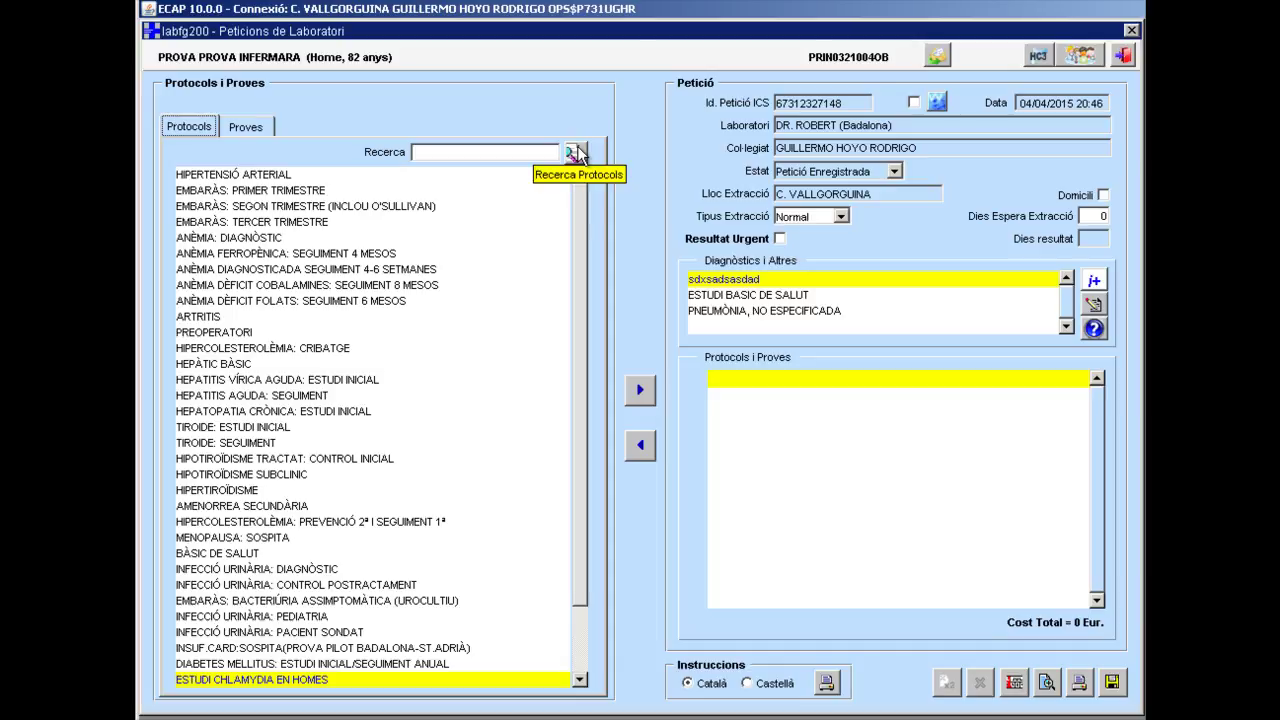
- Add the ARTRITIS protocol to the laboratory request
click(460, 152)
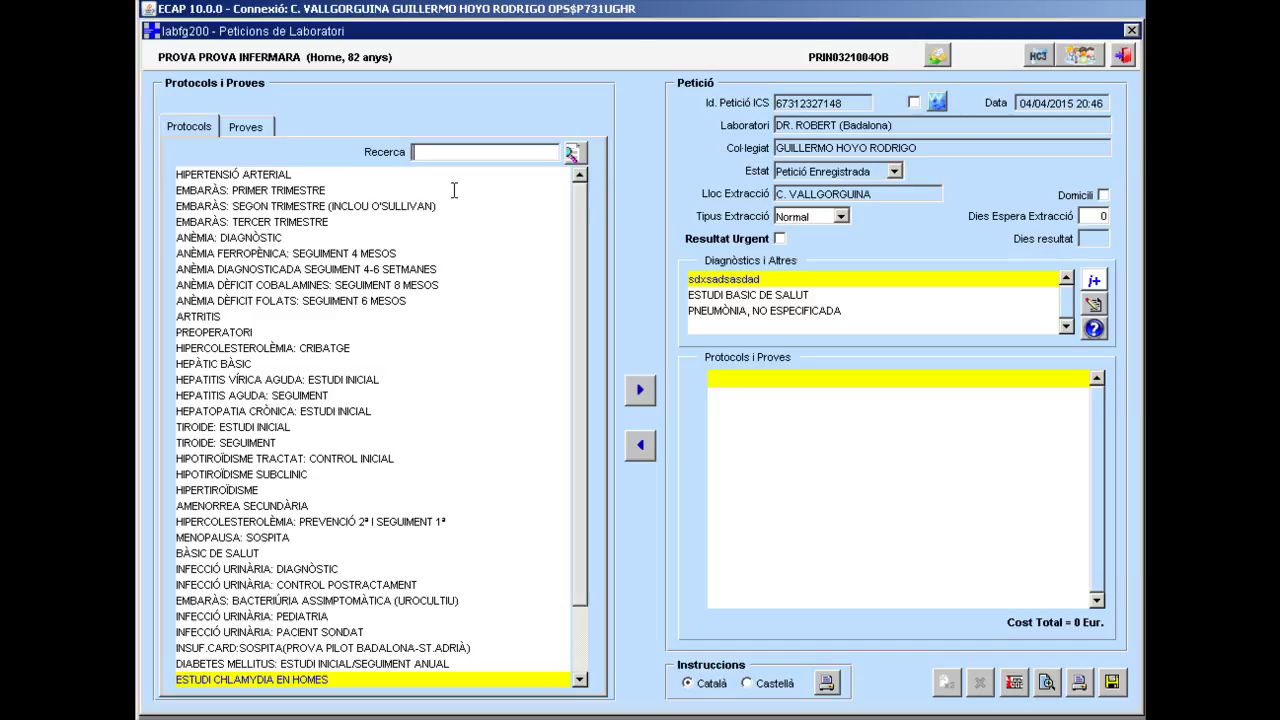
key(Page_Down)
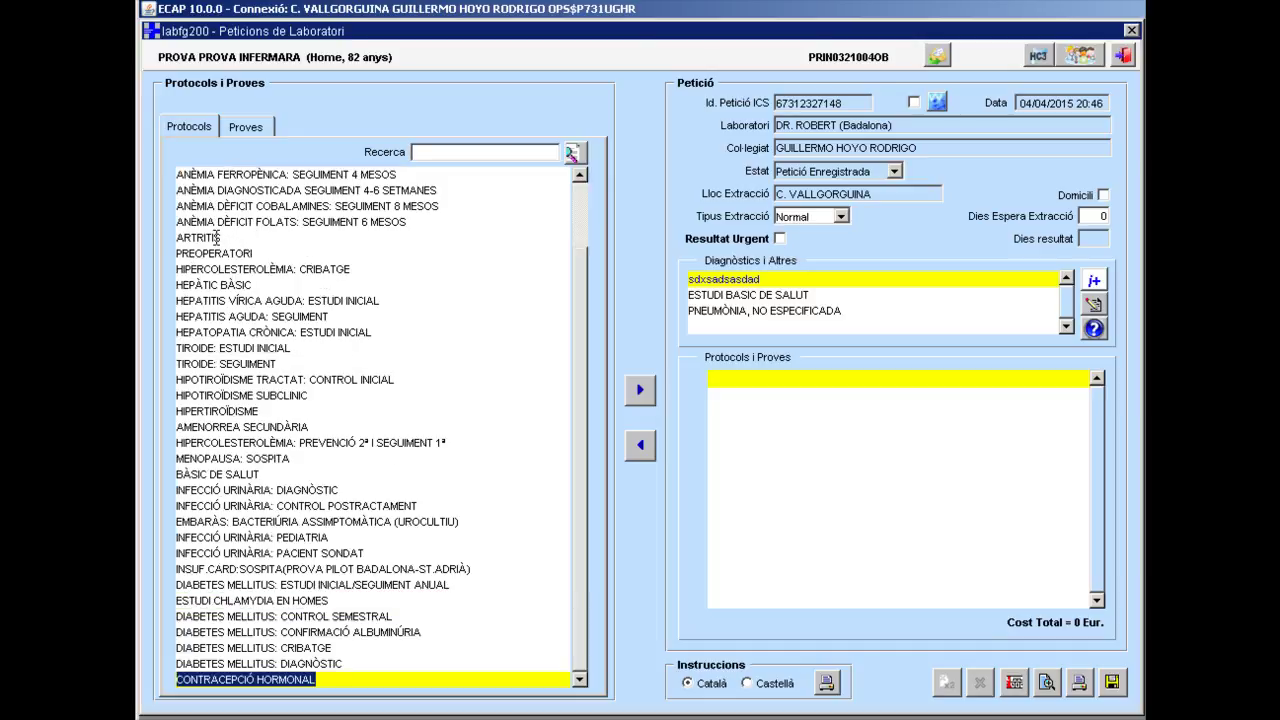
click(216, 238)
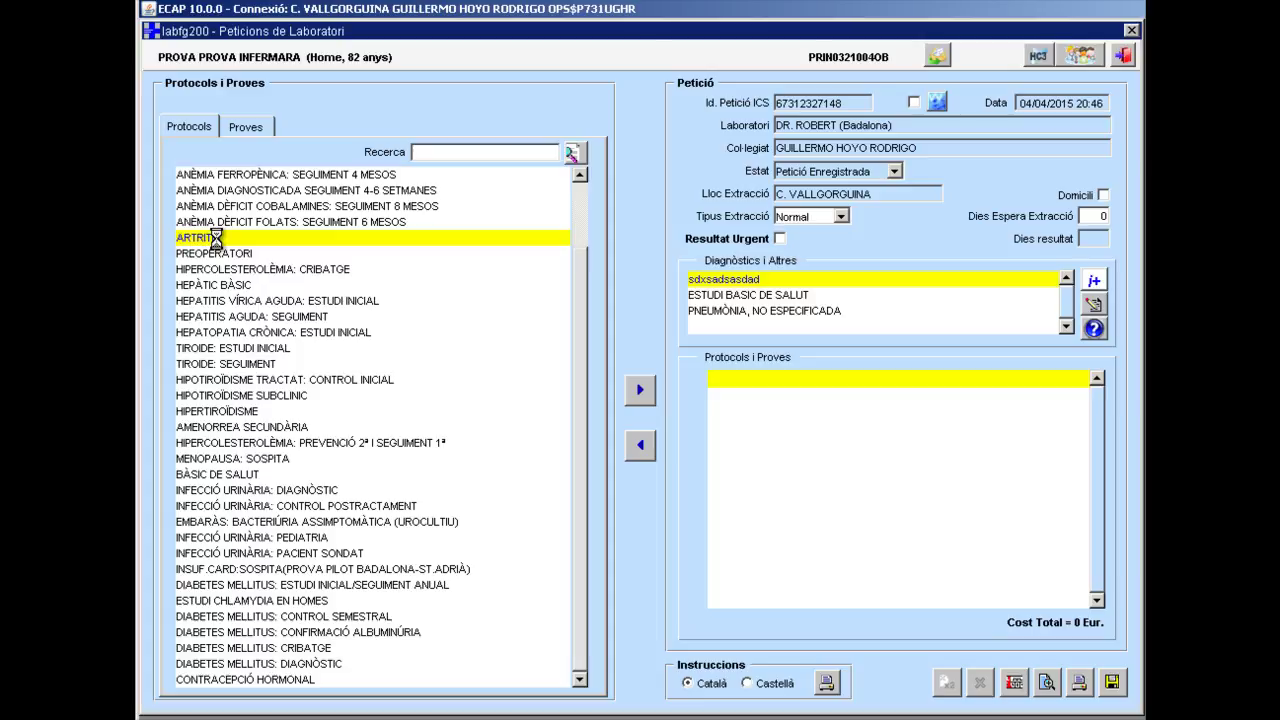
double_click(216, 238)
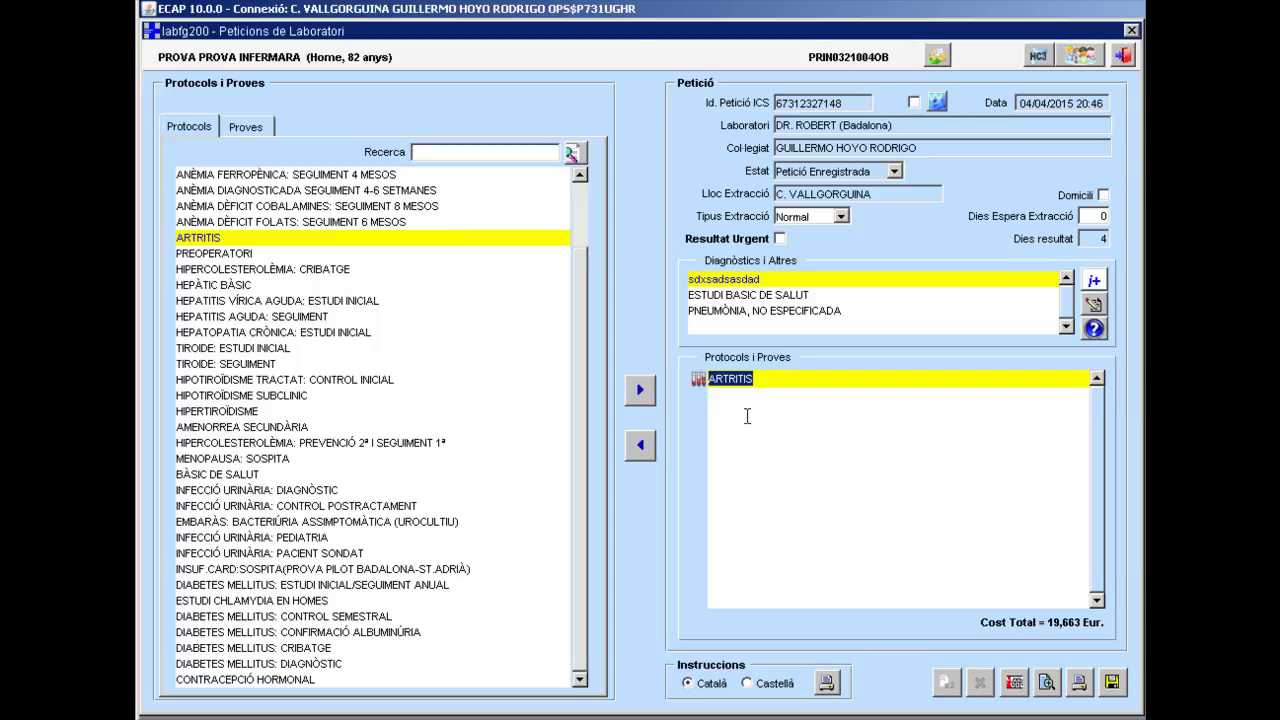
- Search the protocols for EST and replace that search with BASIC
click(440, 152)
text(EST)
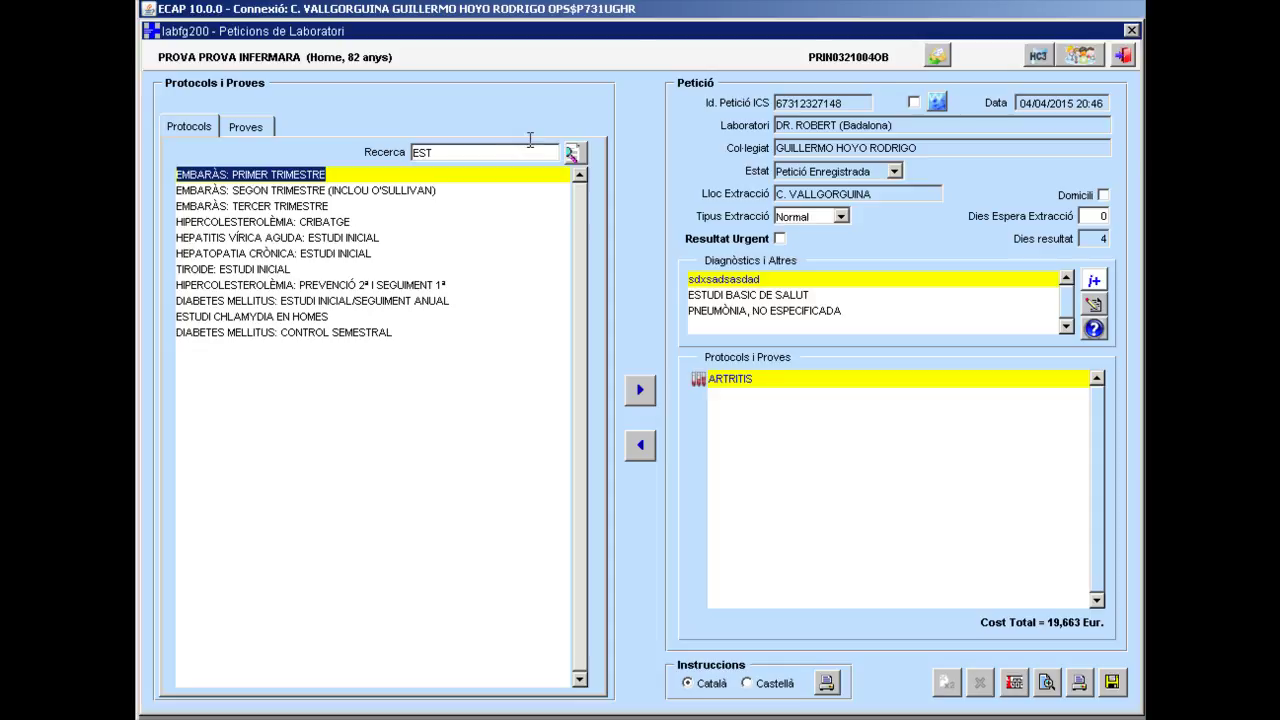
click(438, 153)
text(BASIC)
key(Return)
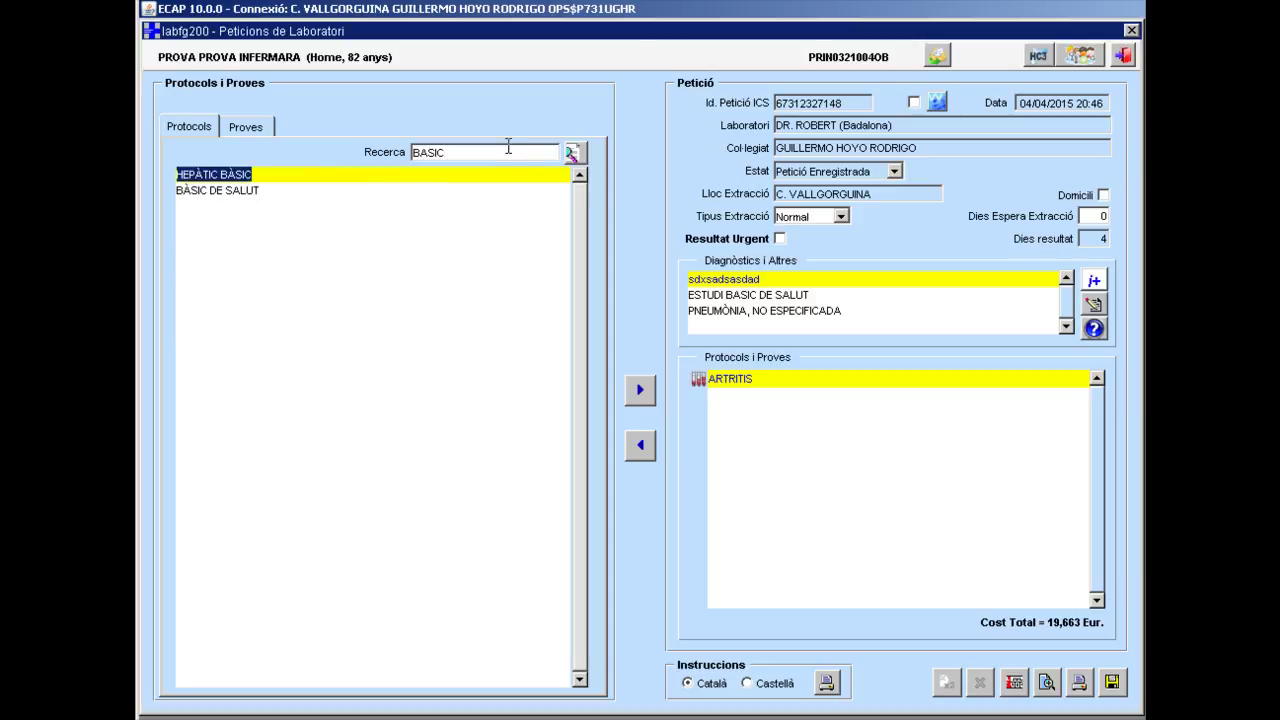
- Add the BÀSIC DE SALUT and HEPÀTIC BÀSIC protocols to the laboratory request
click(218, 190)
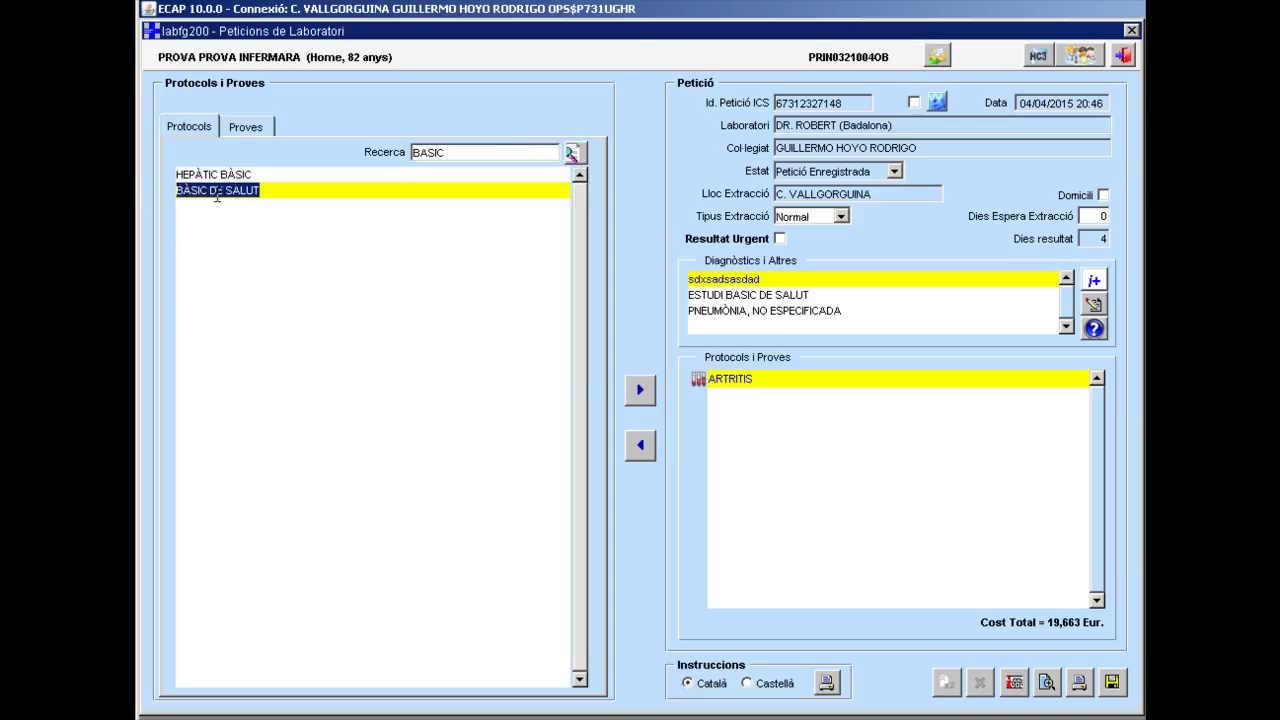
click(640, 391)
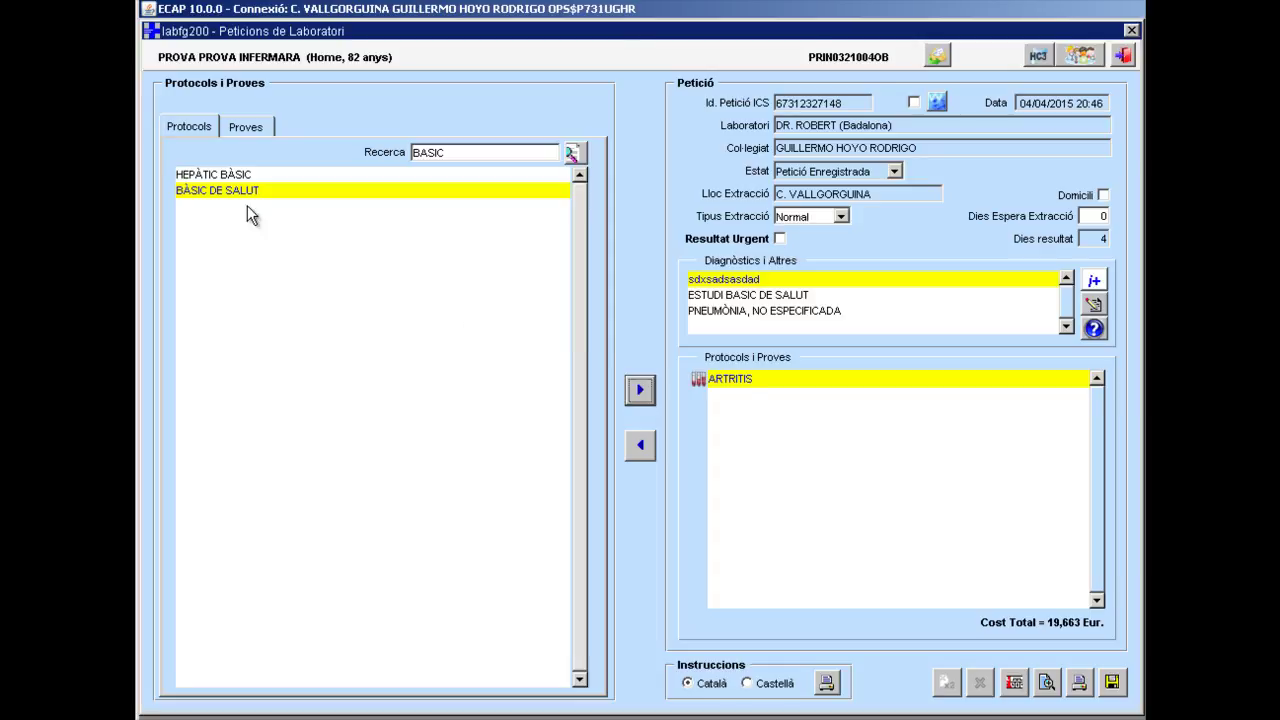
click(230, 176)
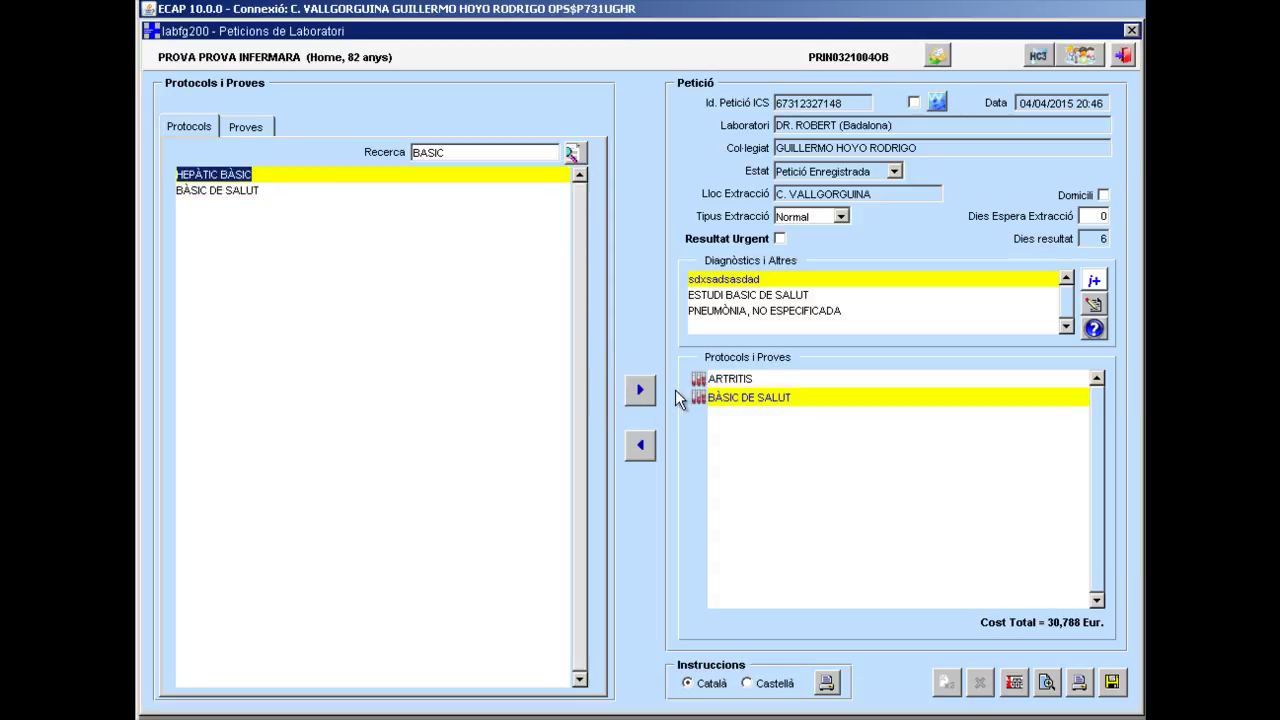
click(640, 391)
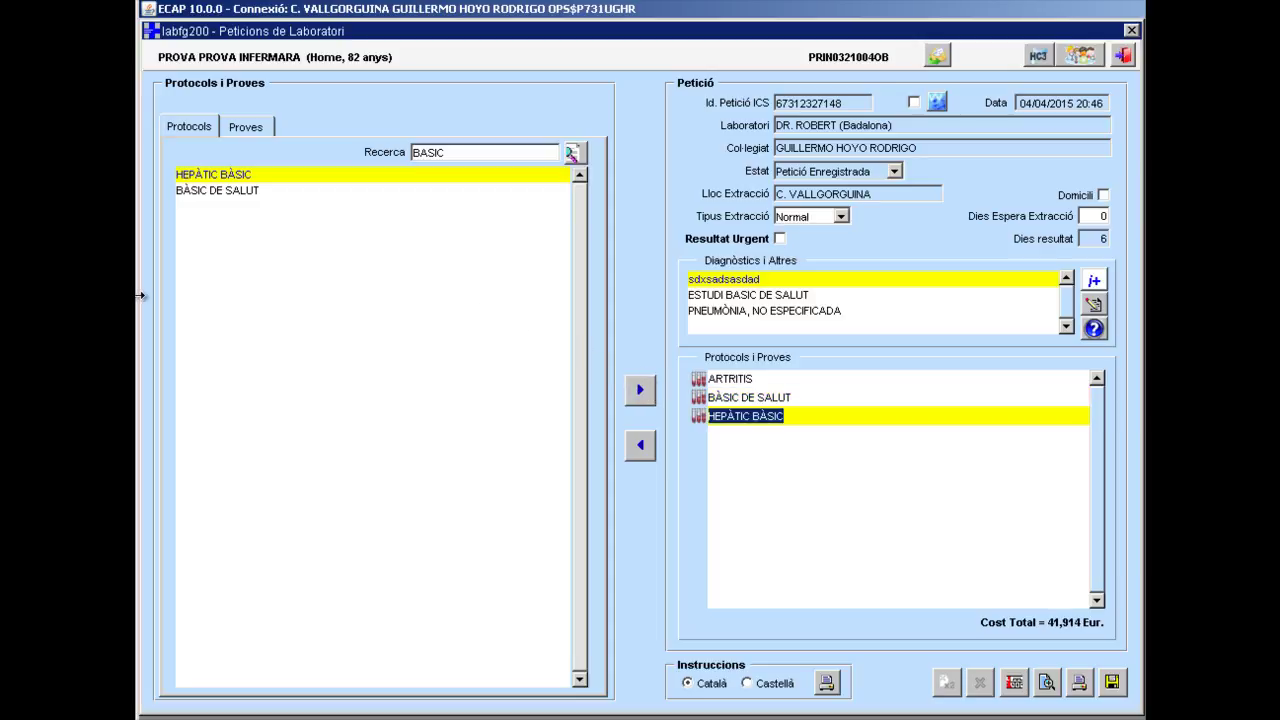
- Review the description and included tests of the HEPÀTIC BÀSIC protocol, and close its details
right_click(208, 175)
click(224, 189)
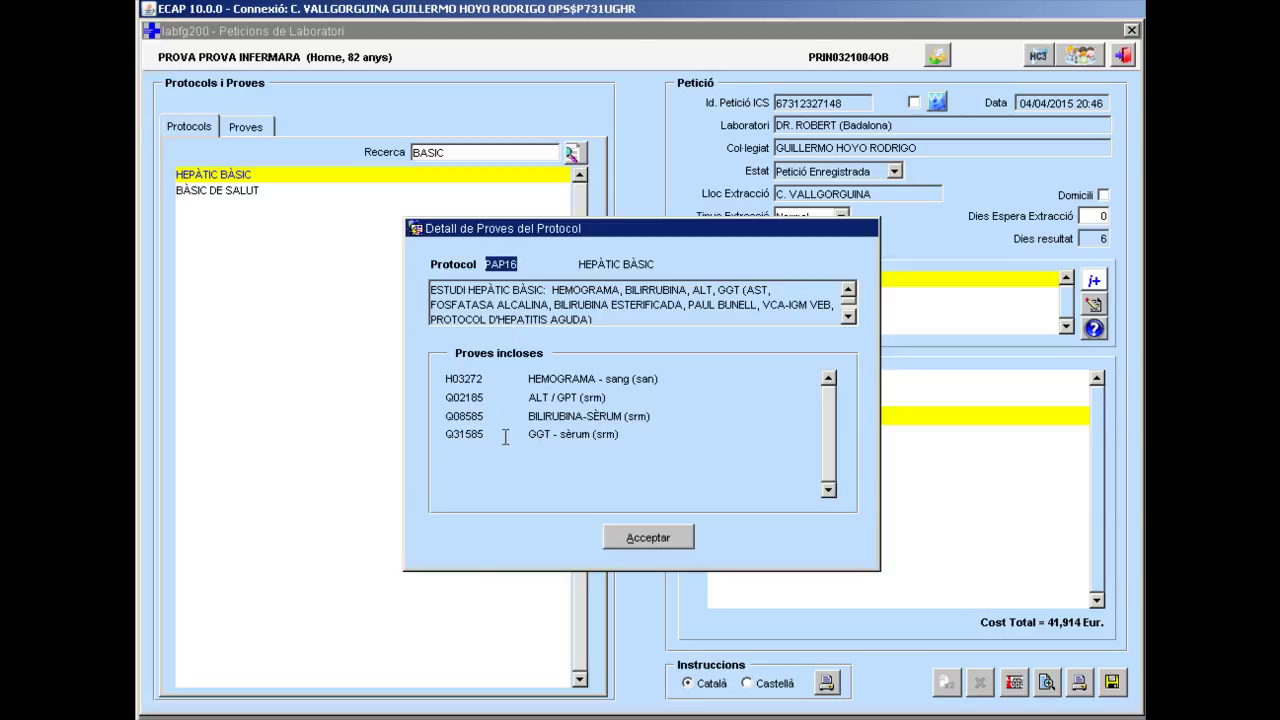
scroll(660, 298, down, 1)
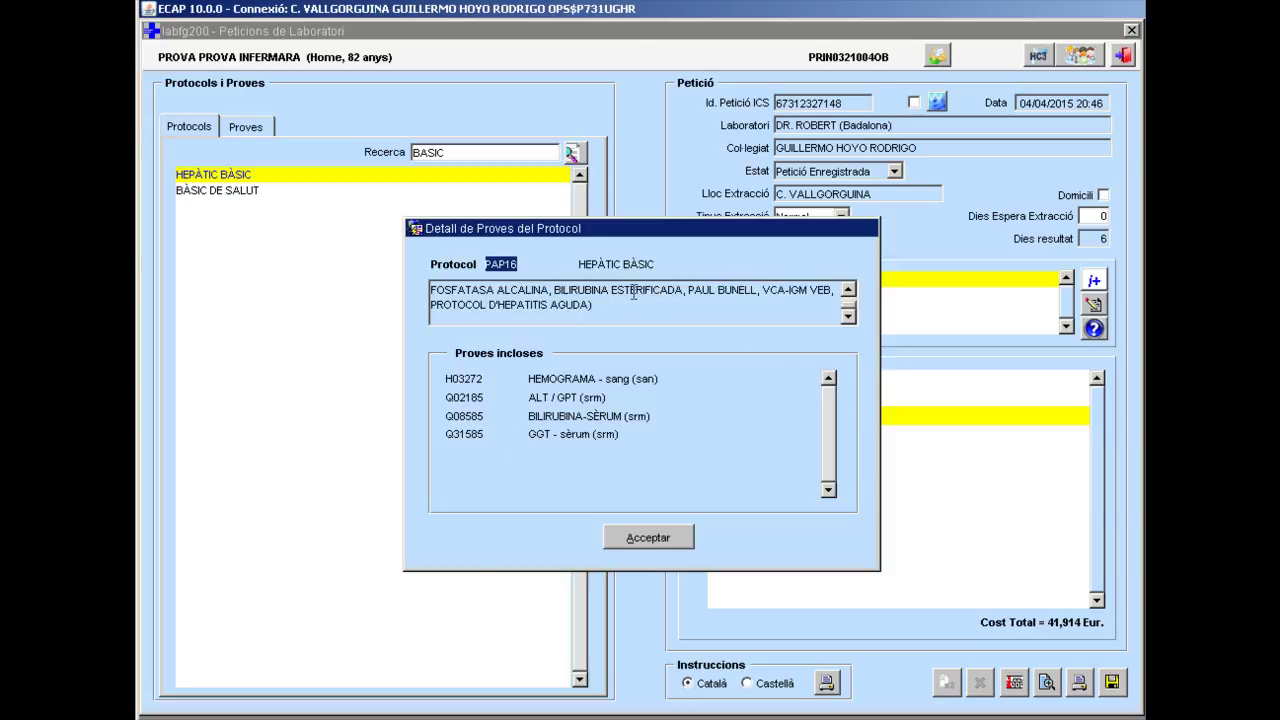
scroll(630, 292, up, 1)
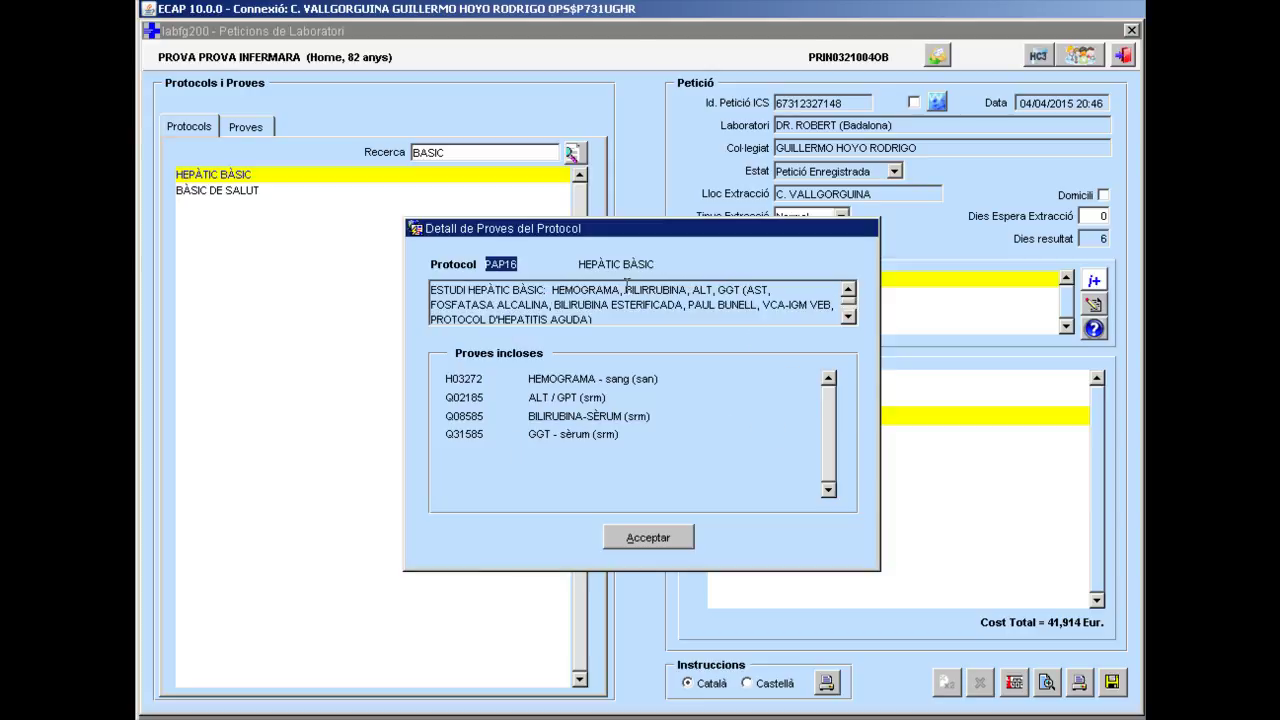
click(618, 536)
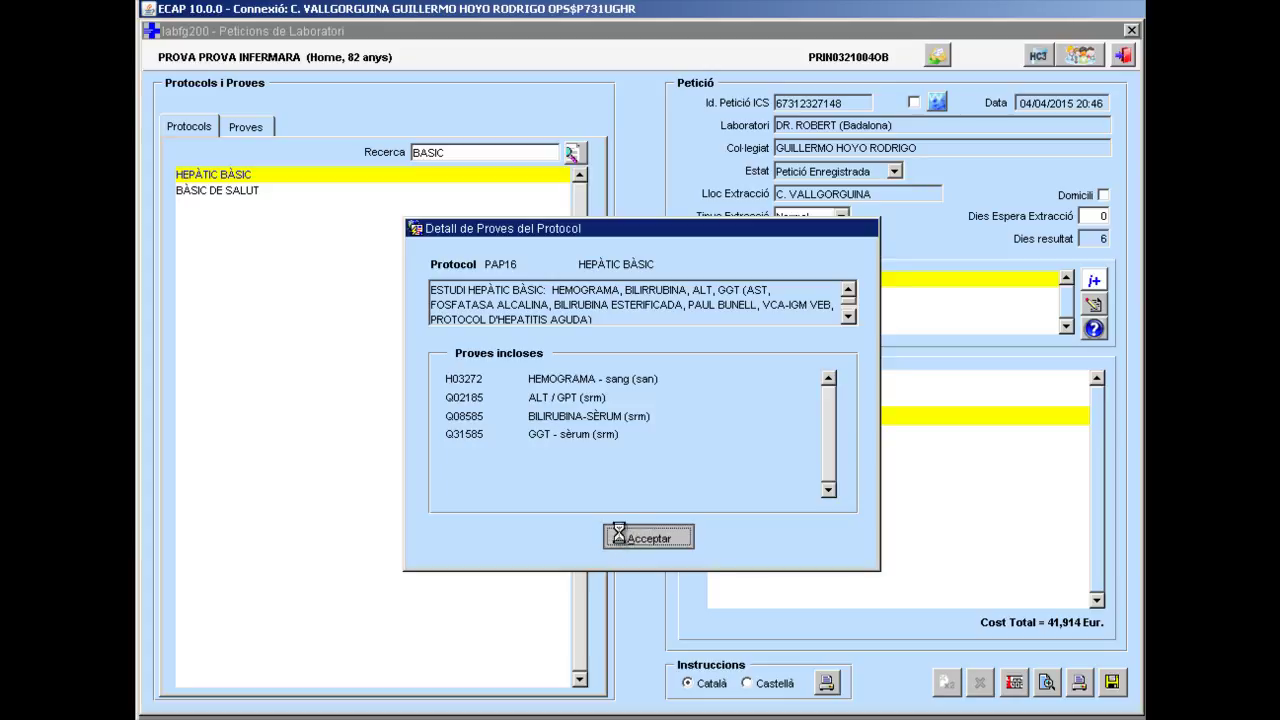
- Search the individual tests for VIT and add CALCIDIOL (25-OH COLECALCIFEROL) to the laboratory request
click(246, 128)
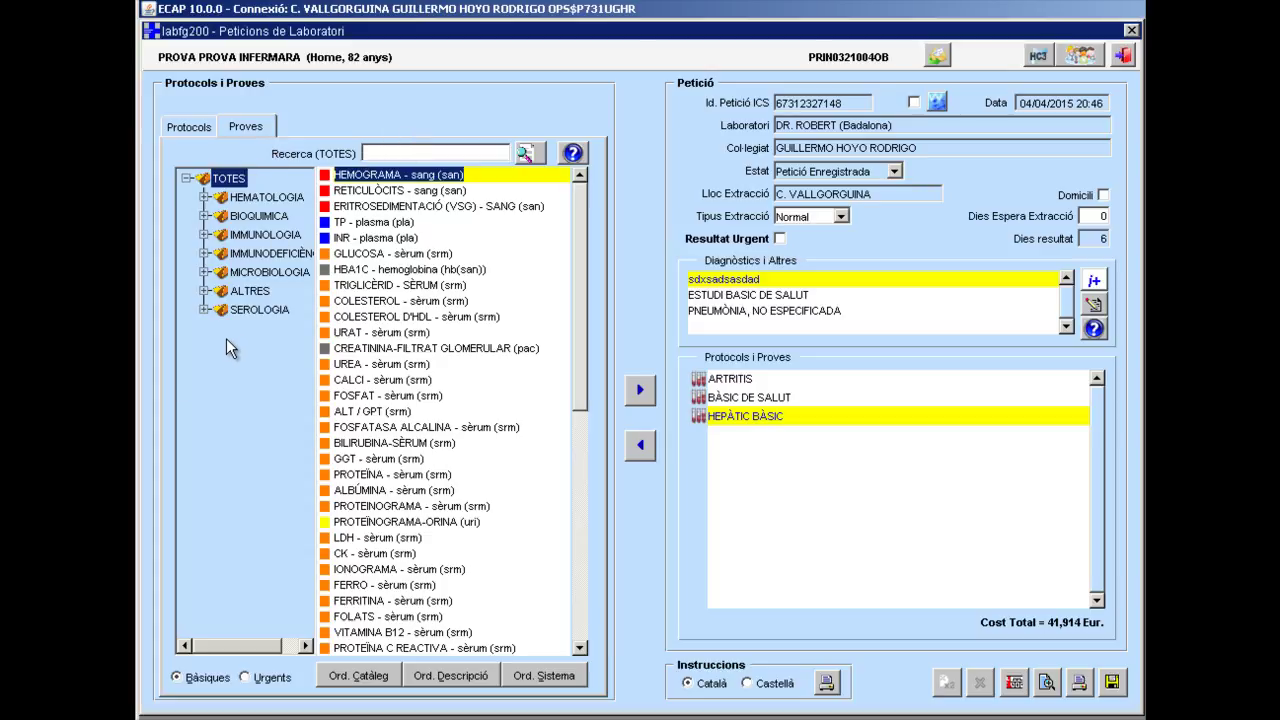
click(257, 218)
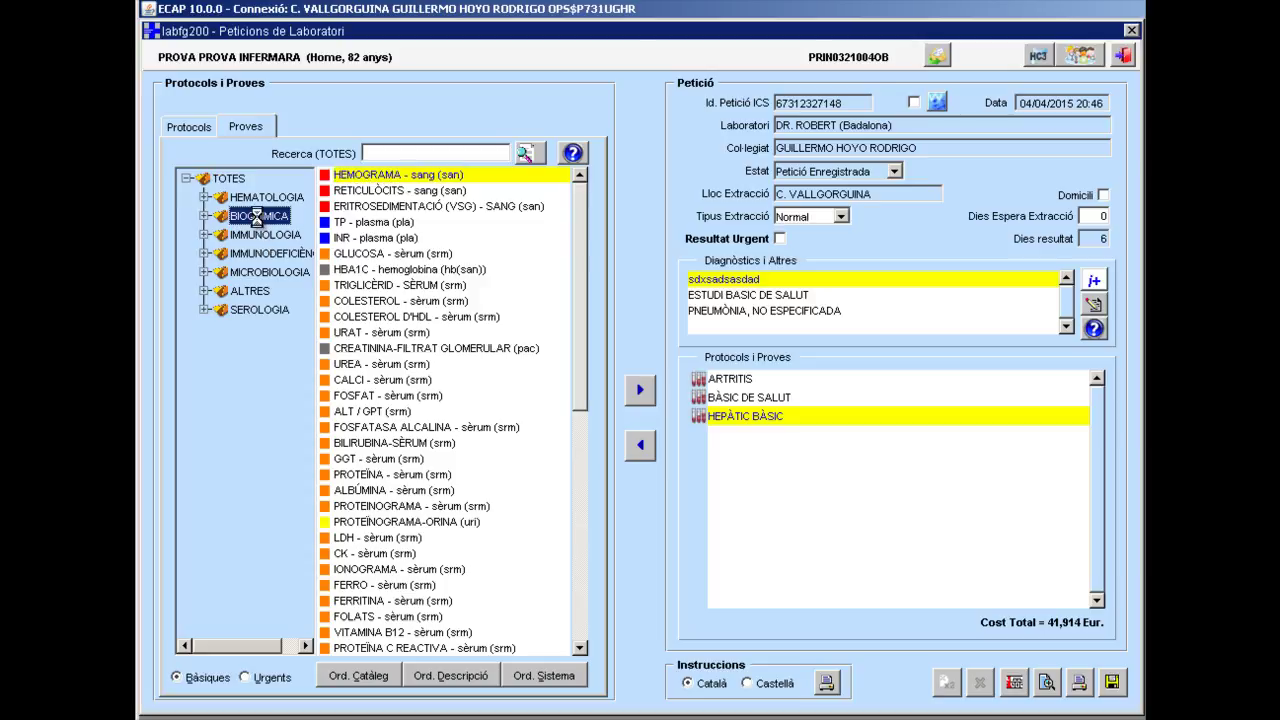
click(386, 152)
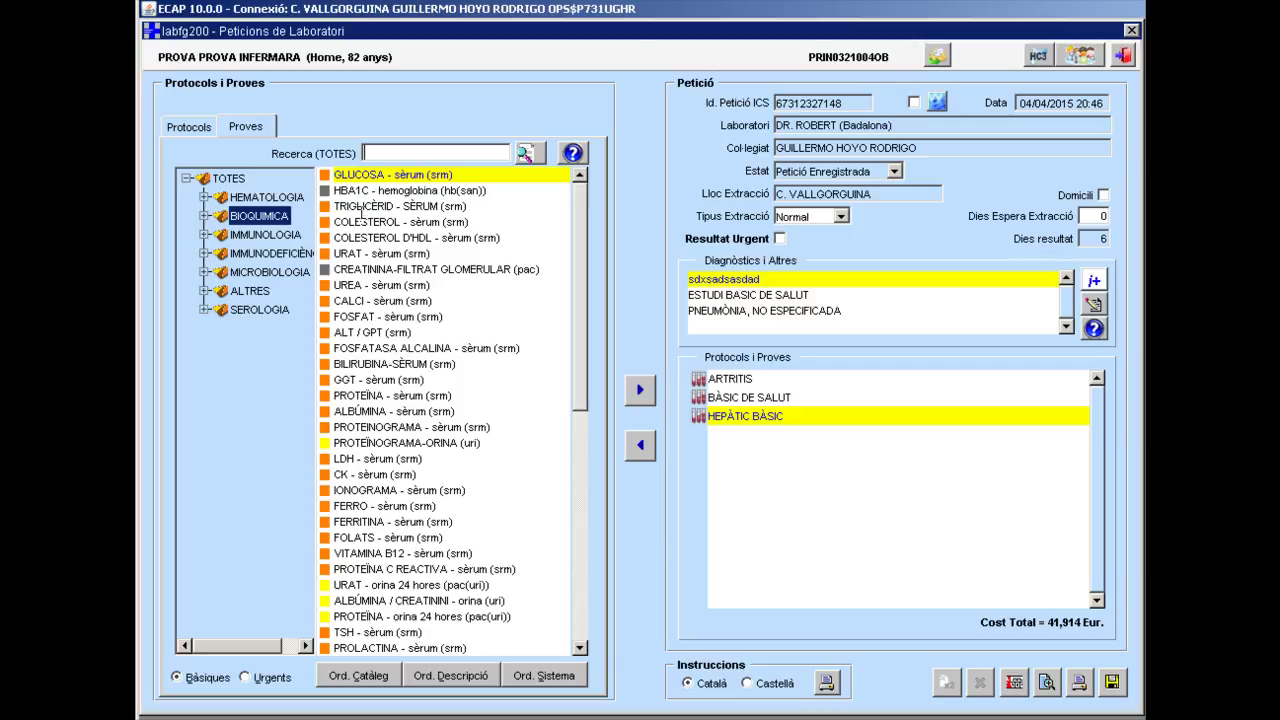
text(VIT)
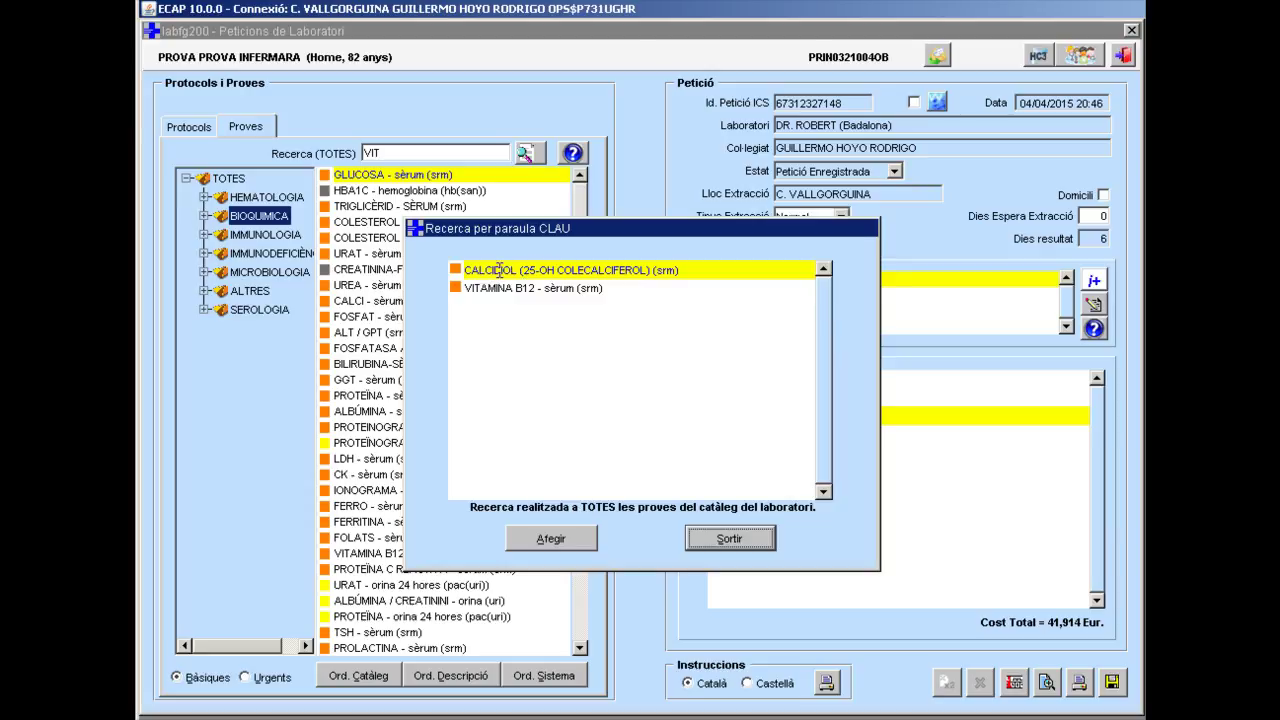
click(487, 271)
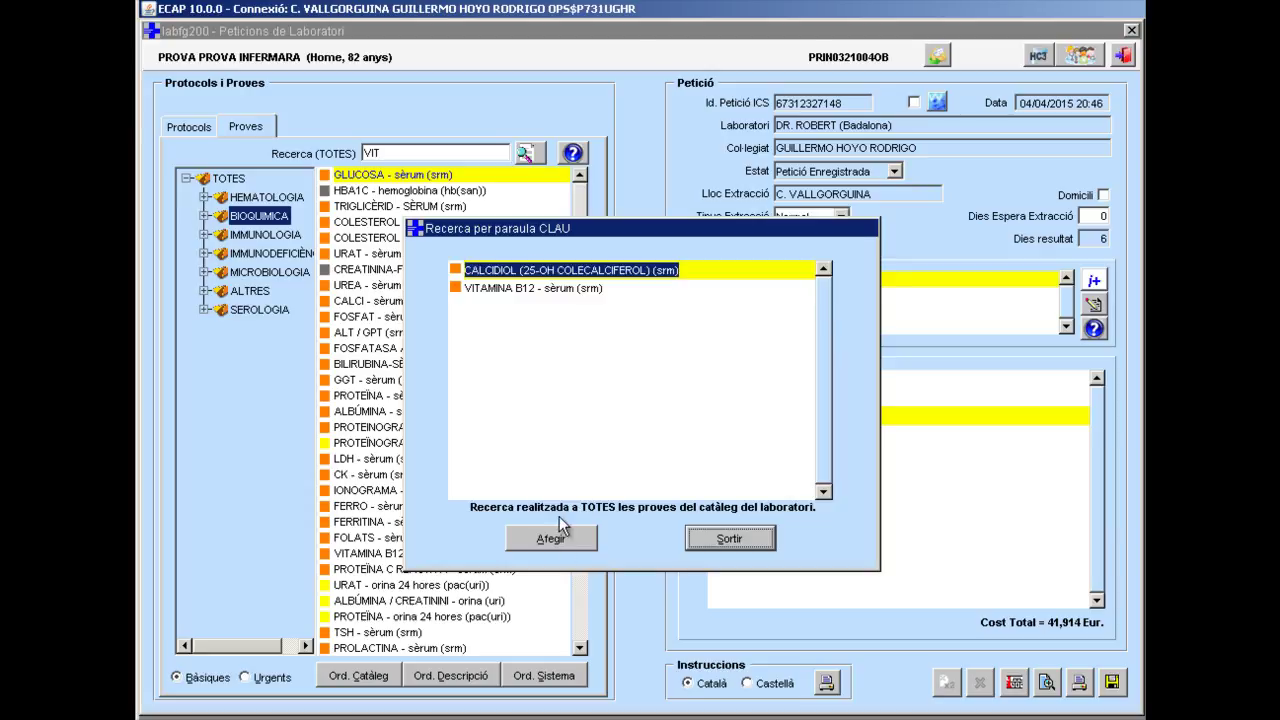
click(536, 532)
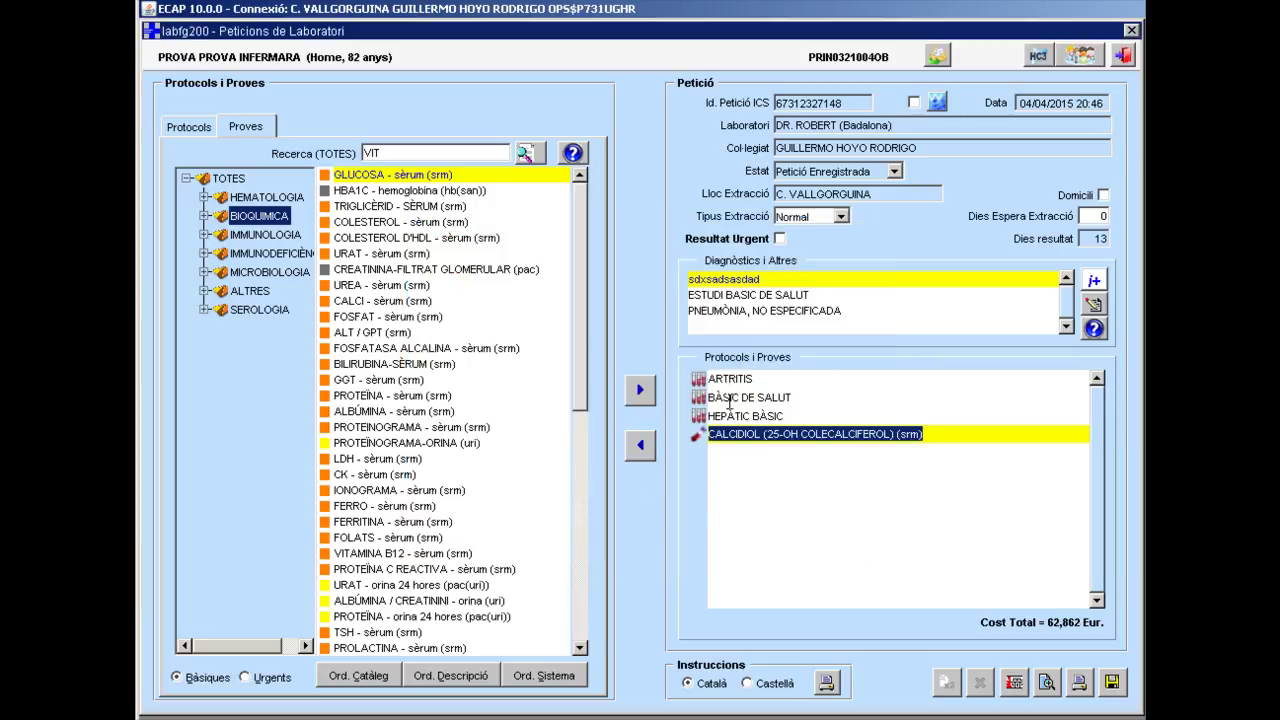
- Remove CALCIDIOL (25-OH COLECALCIFEROL) from the laboratory request and tick the checkbox beside the request ID
click(753, 415)
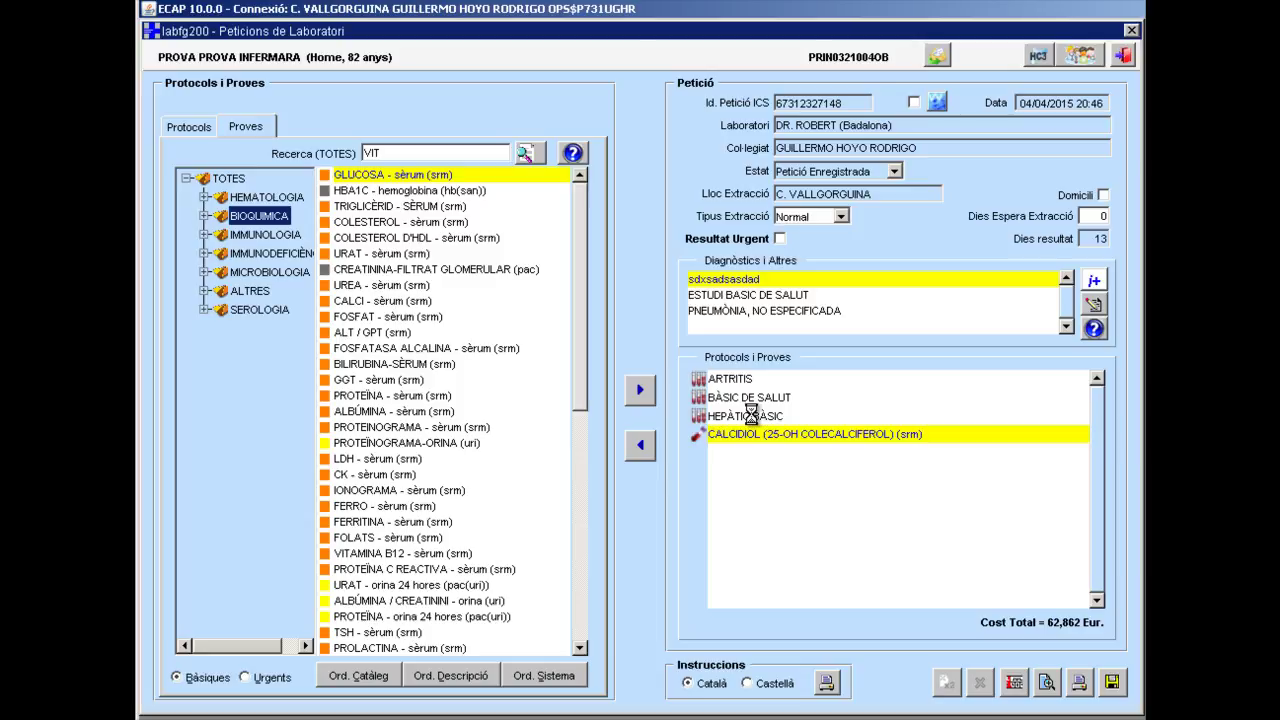
click(756, 433)
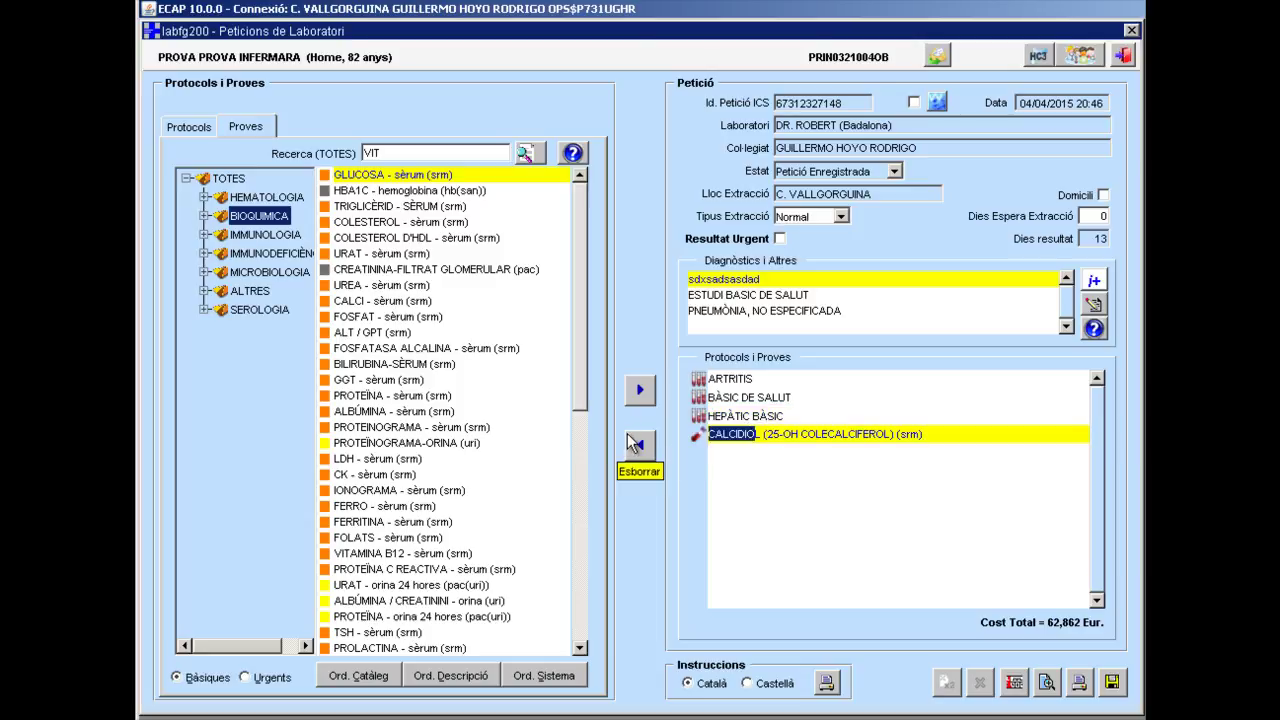
click(628, 434)
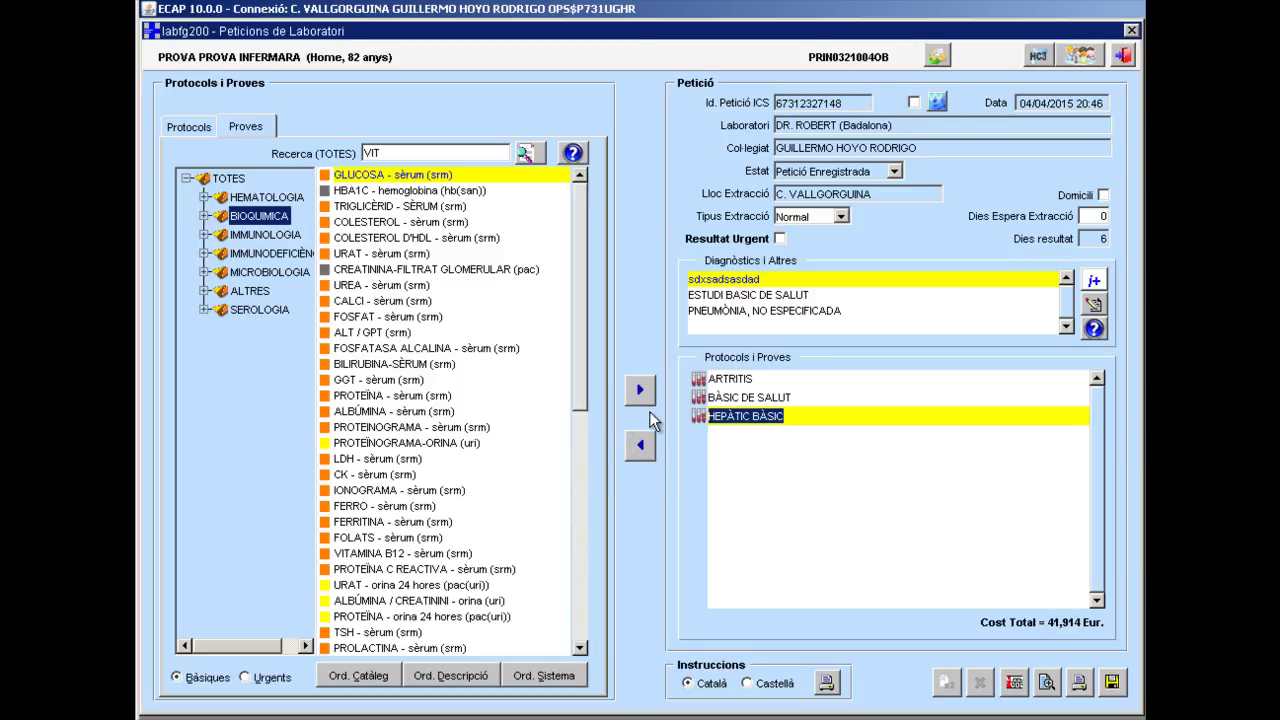
click(914, 103)
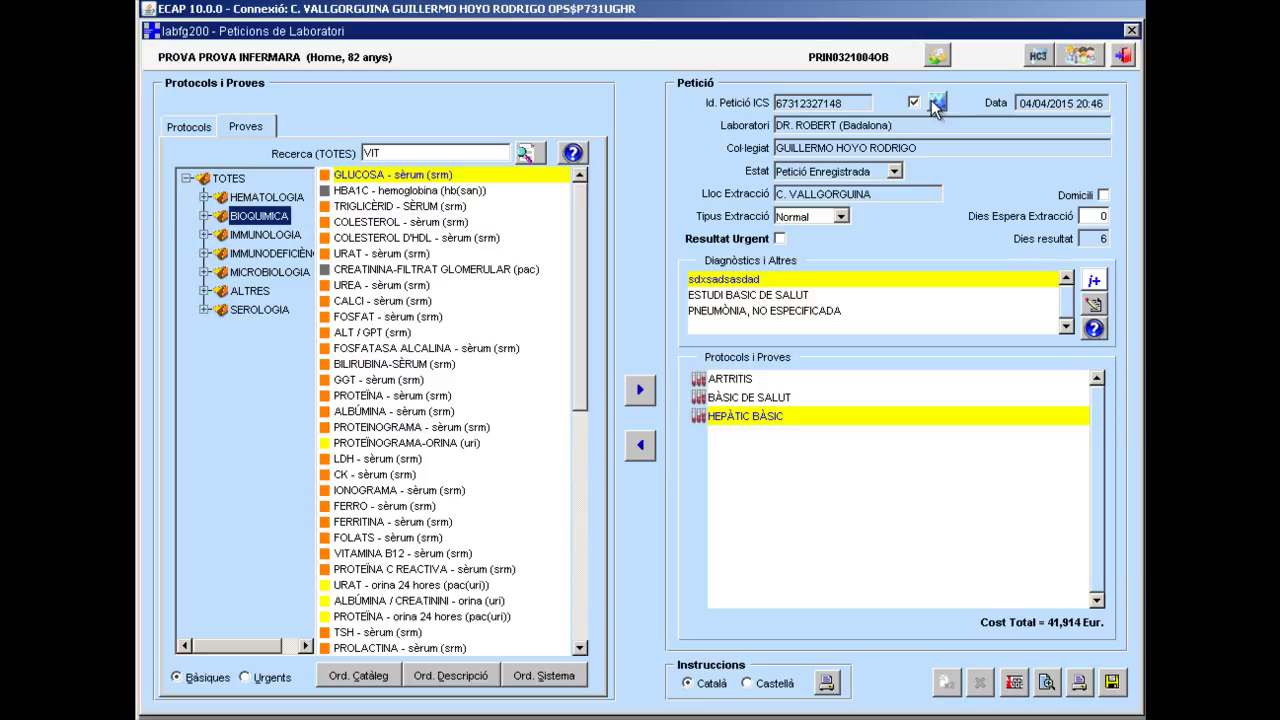
- Examine the Estat and Tipus Extracció options, and temporarily enable Resultat Urgent to check which individual tests can be requested urgently
click(895, 172)
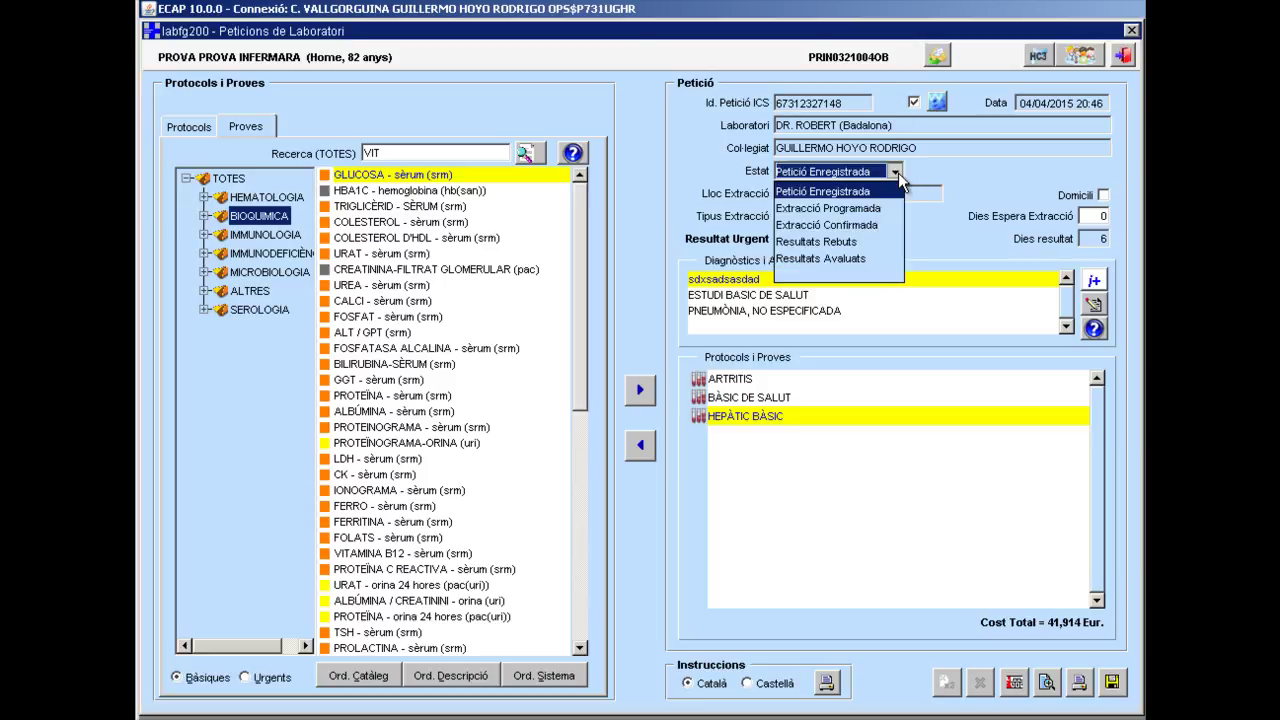
click(897, 172)
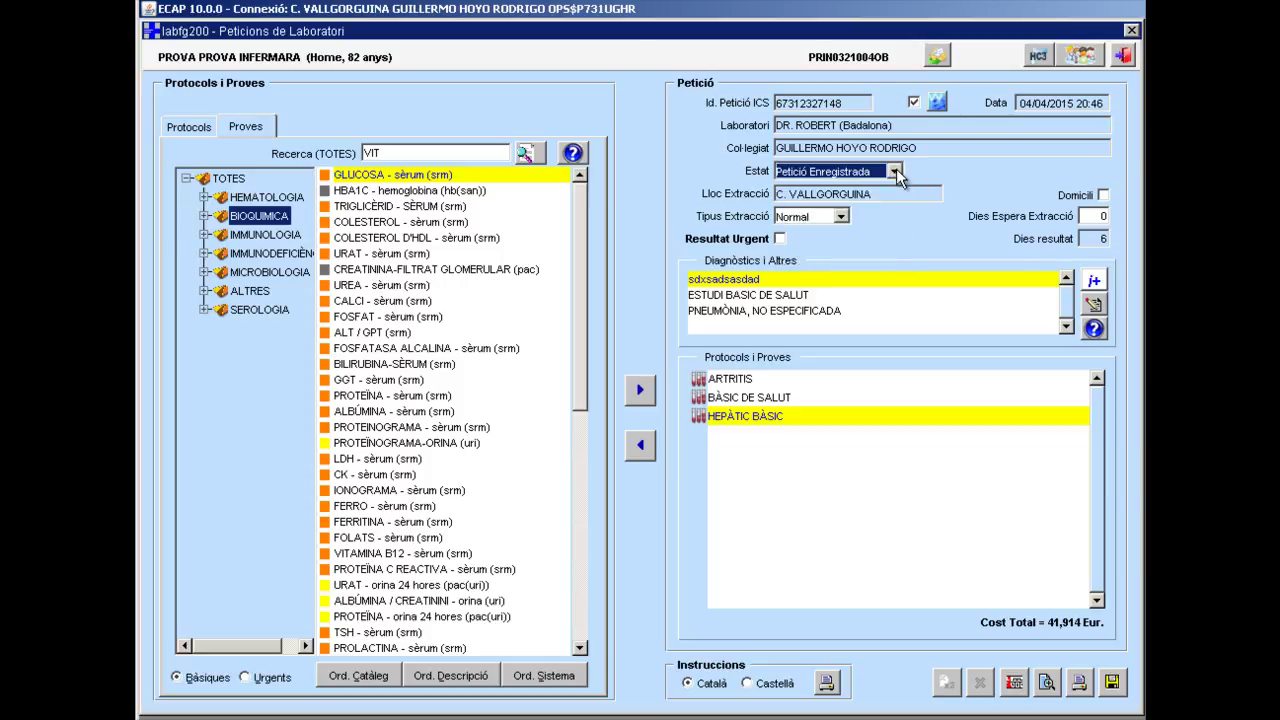
click(843, 219)
click(842, 220)
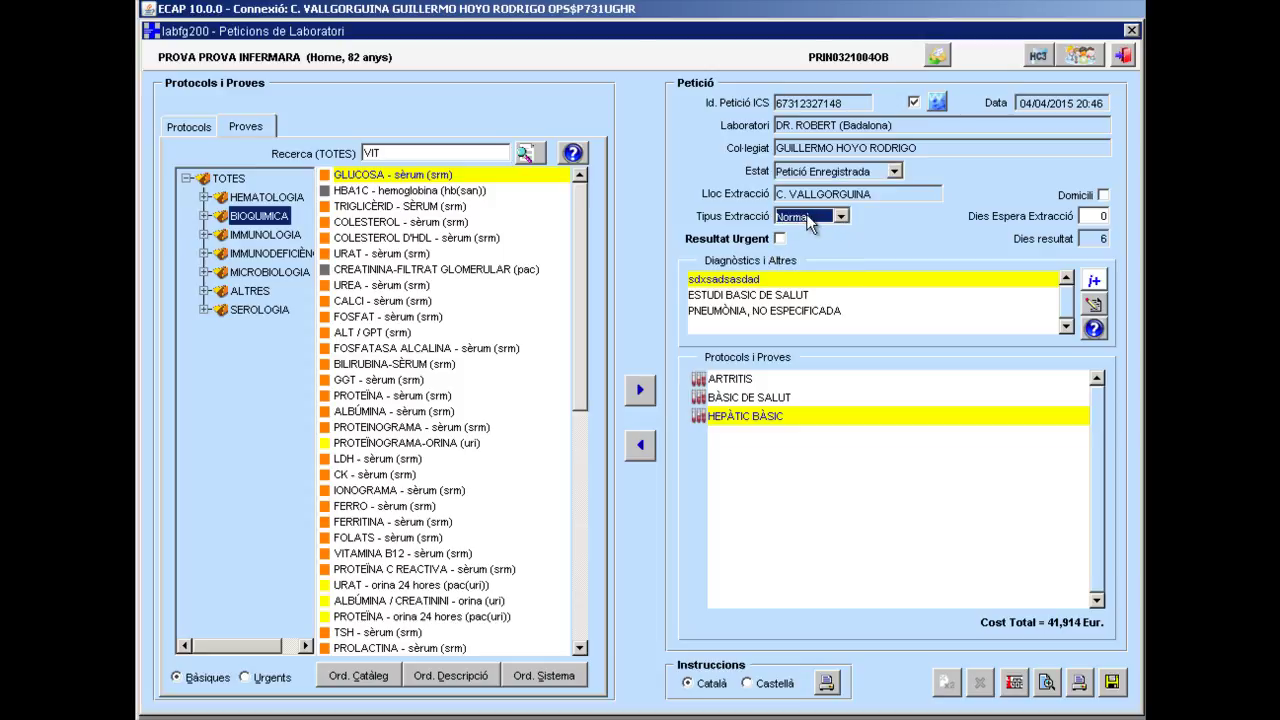
click(780, 240)
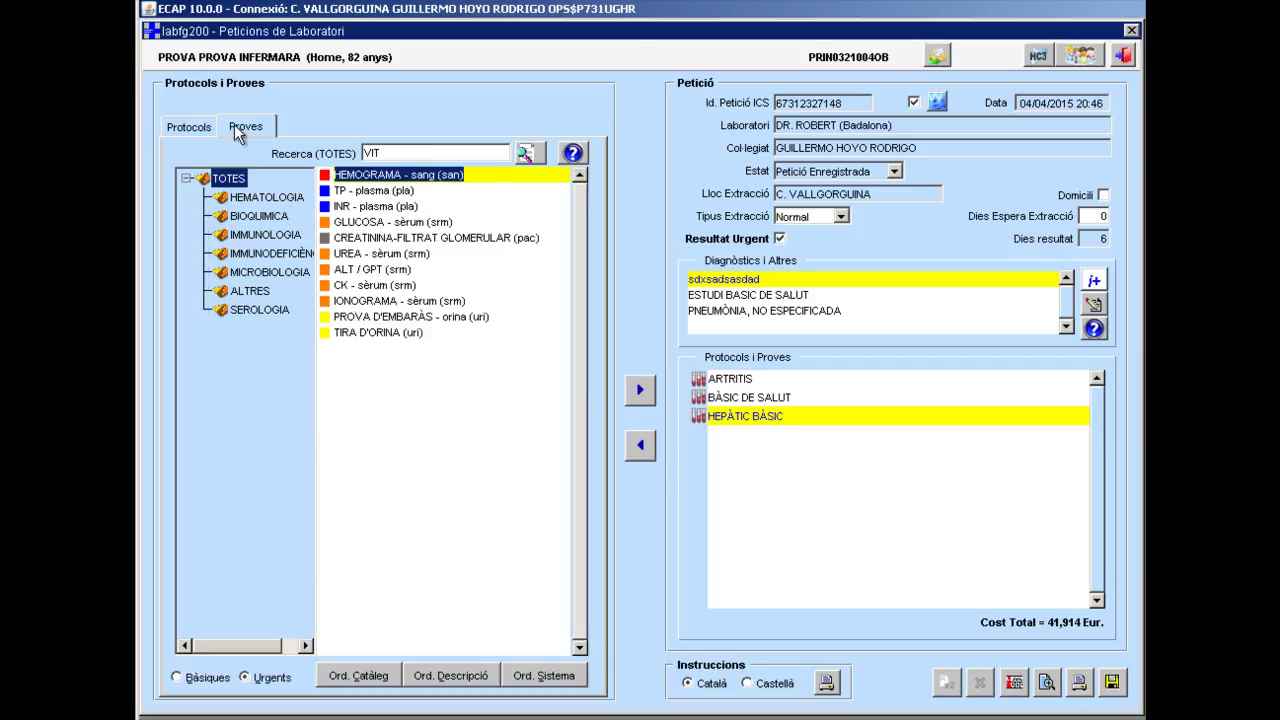
click(779, 240)
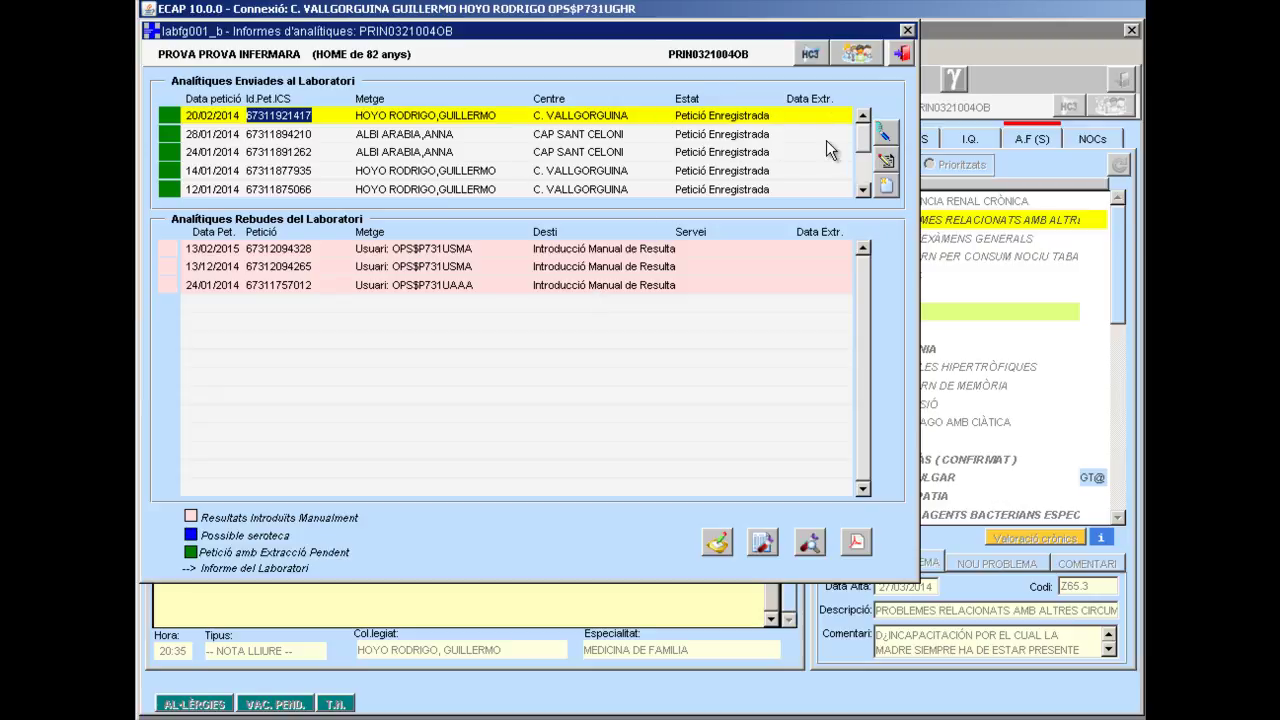
- Open the sent laboratory request dated 20/02/2014 for consultation and again for modification, closing it each time
click(883, 133)
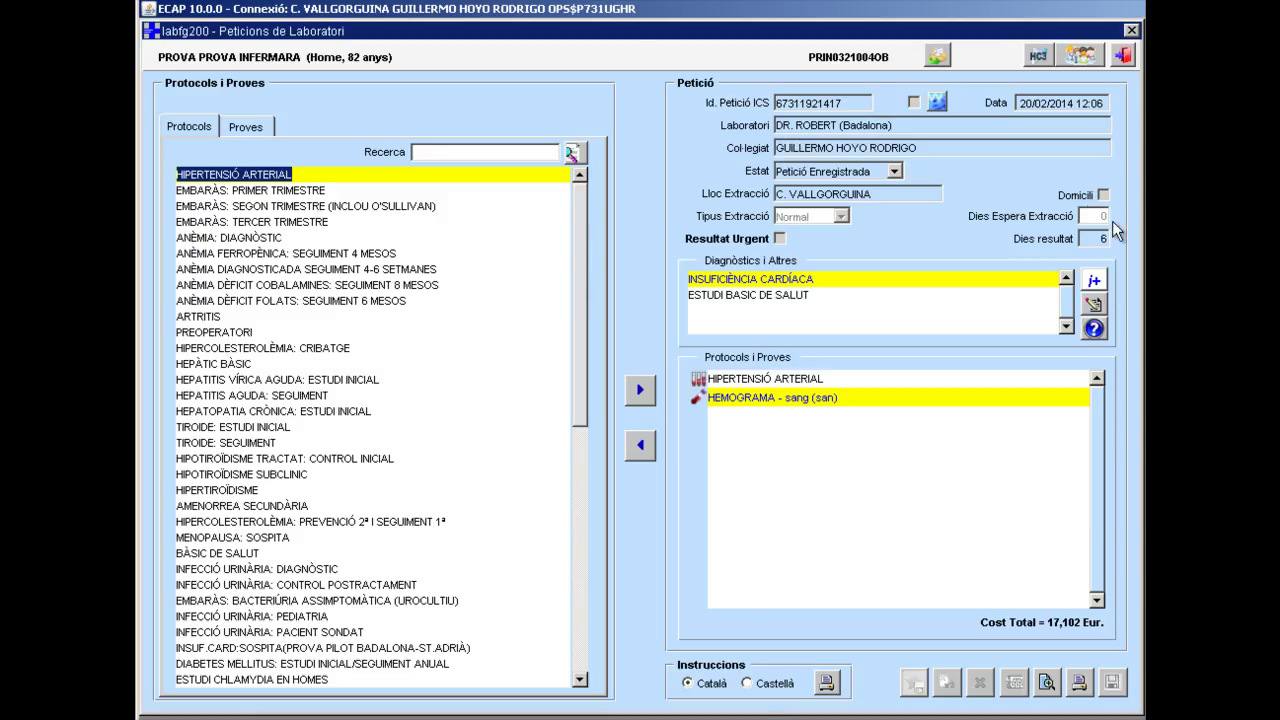
click(1123, 56)
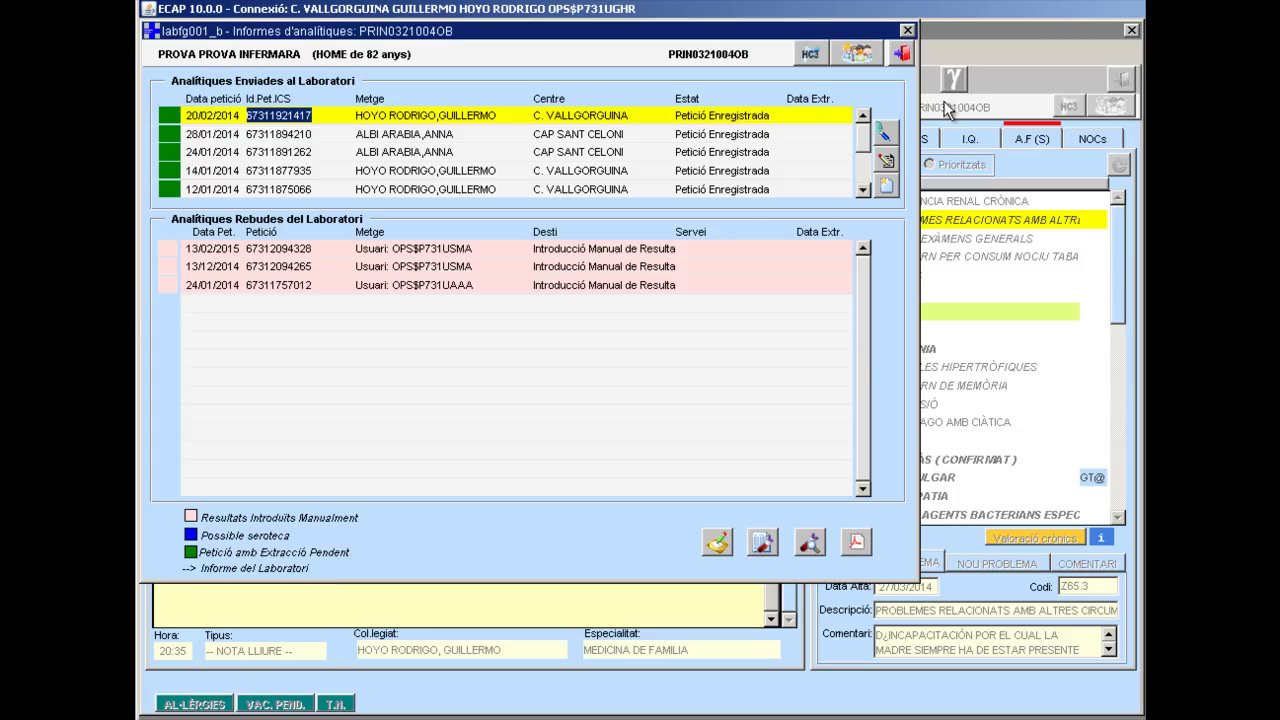
click(886, 162)
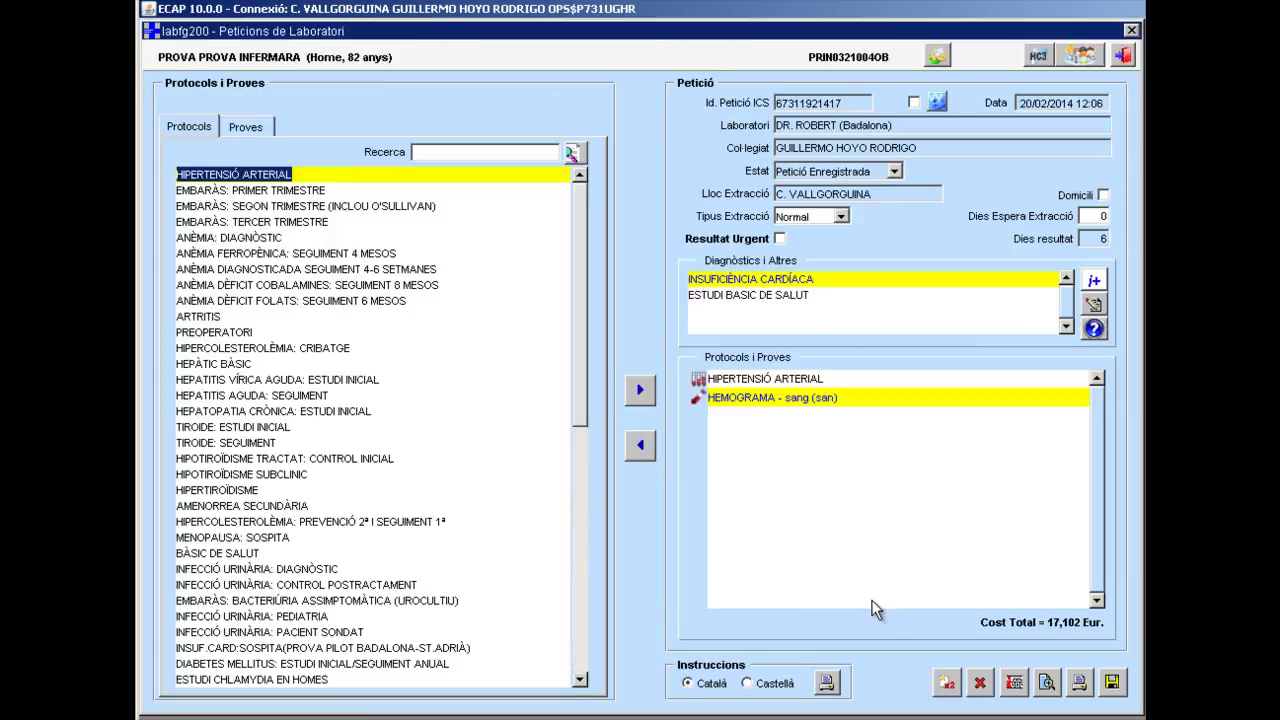
click(1122, 57)
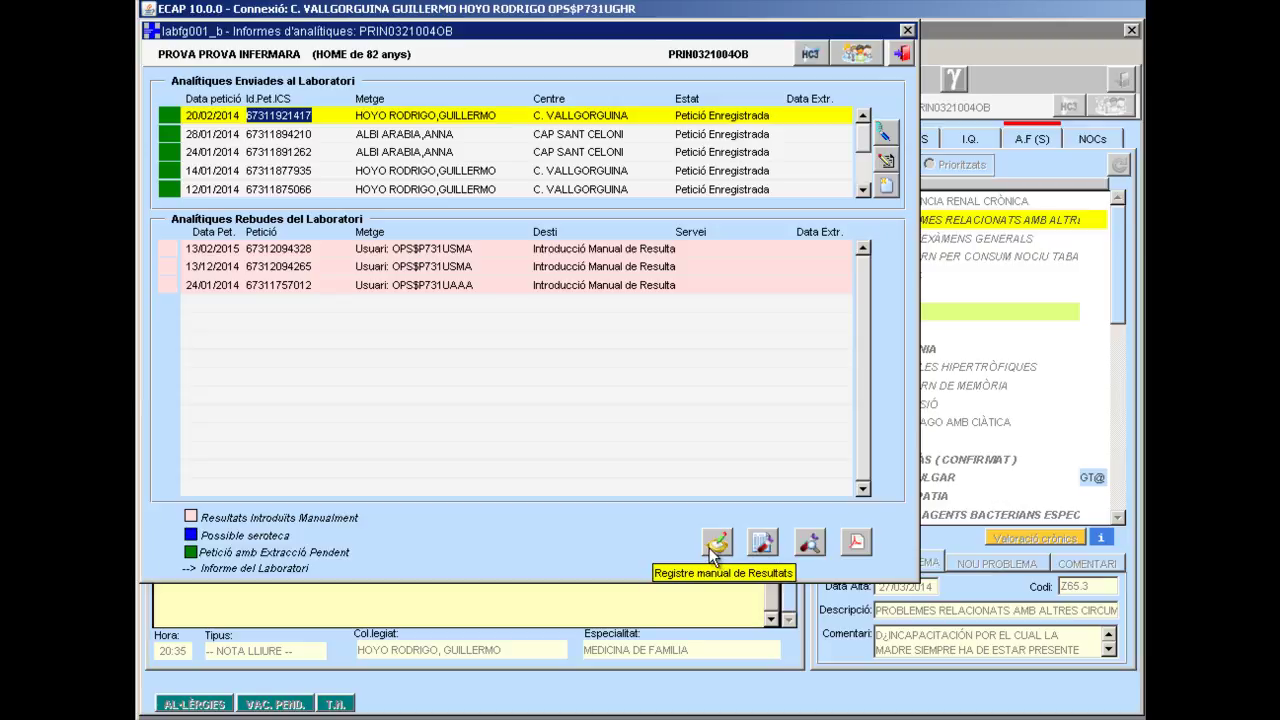
- Examine the patient's Full de Seguiment of laboratory results and return to the list of analyses
click(763, 549)
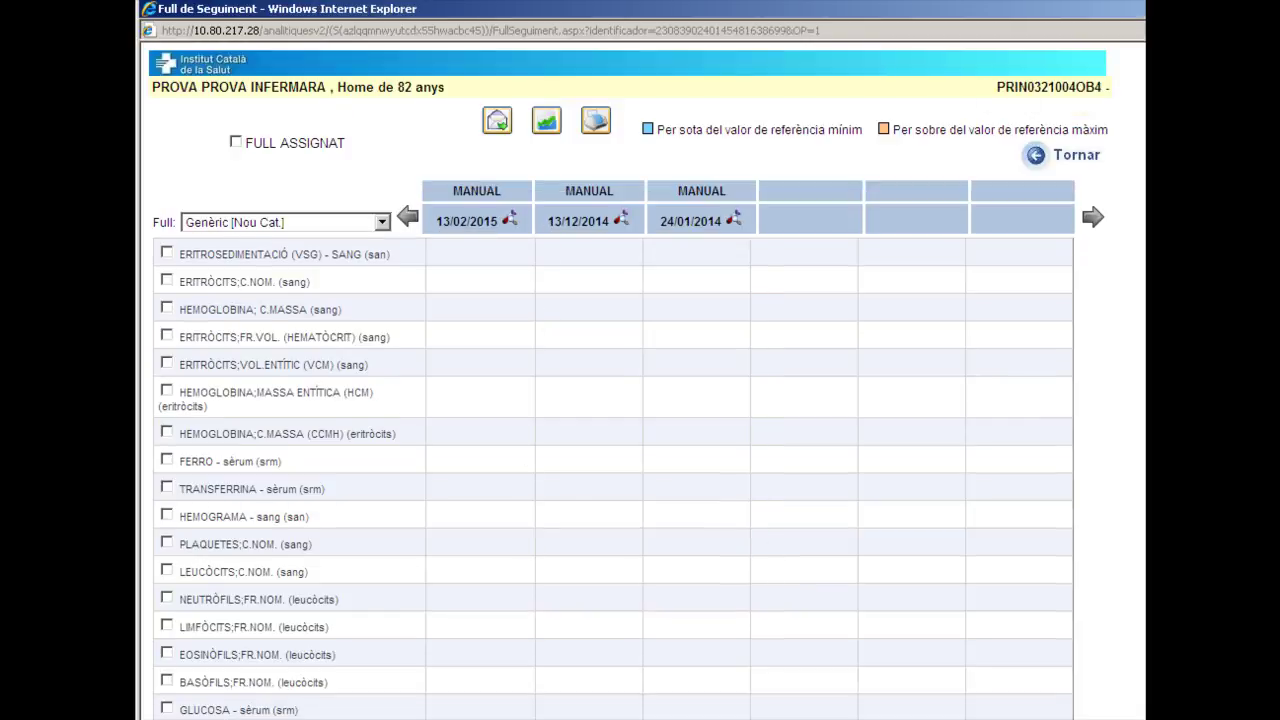
click(1058, 158)
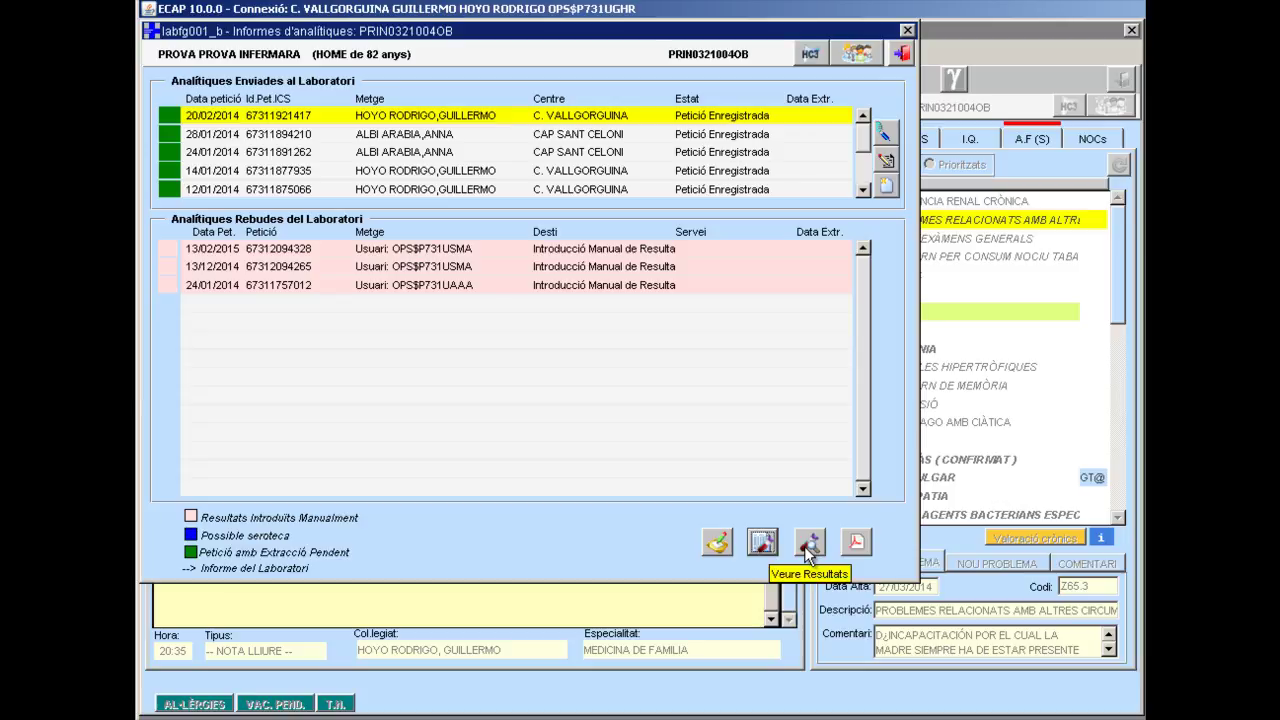
- Try to view the report of the received analysis dated 13/12/2014, and close the list of analyses
click(436, 250)
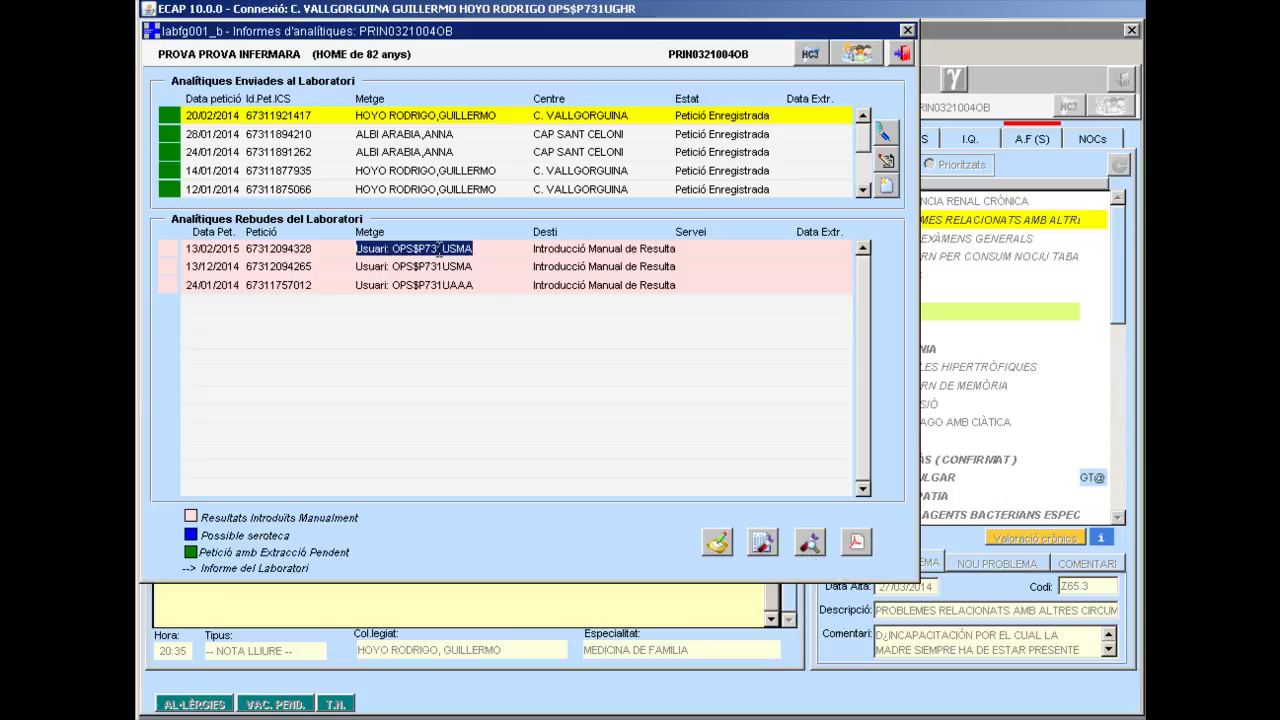
double_click(436, 284)
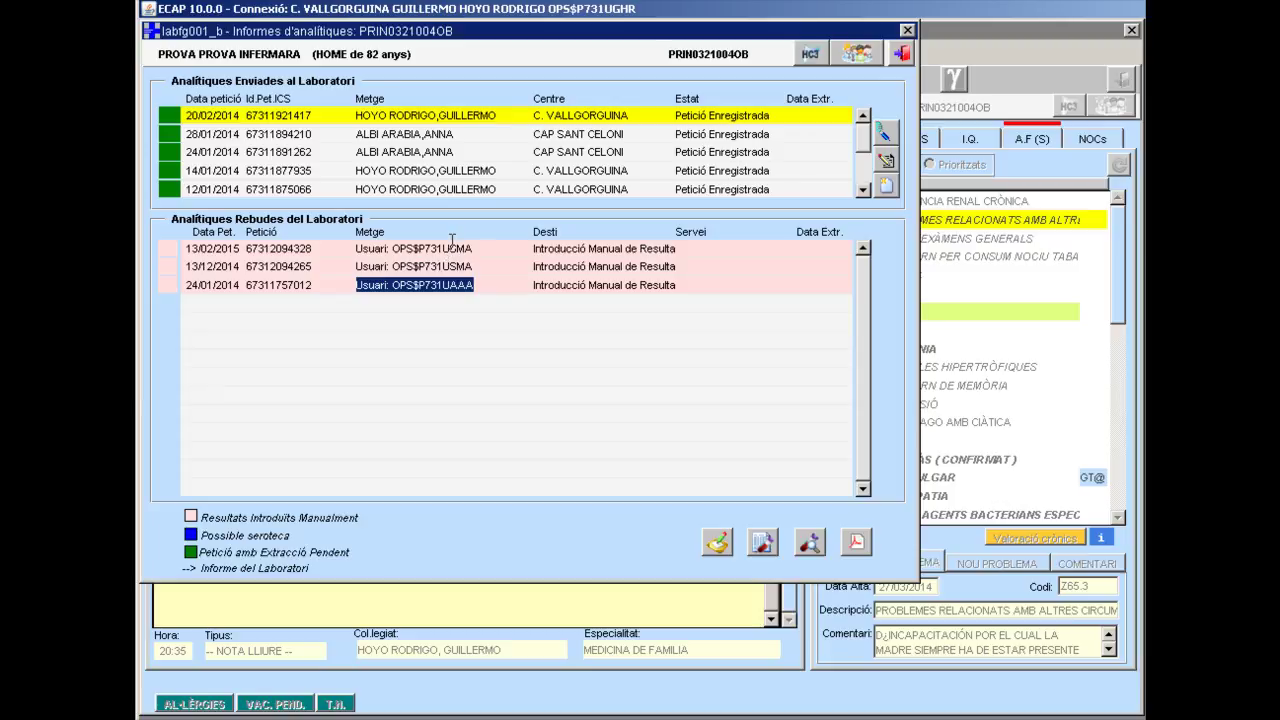
click(450, 248)
click(451, 266)
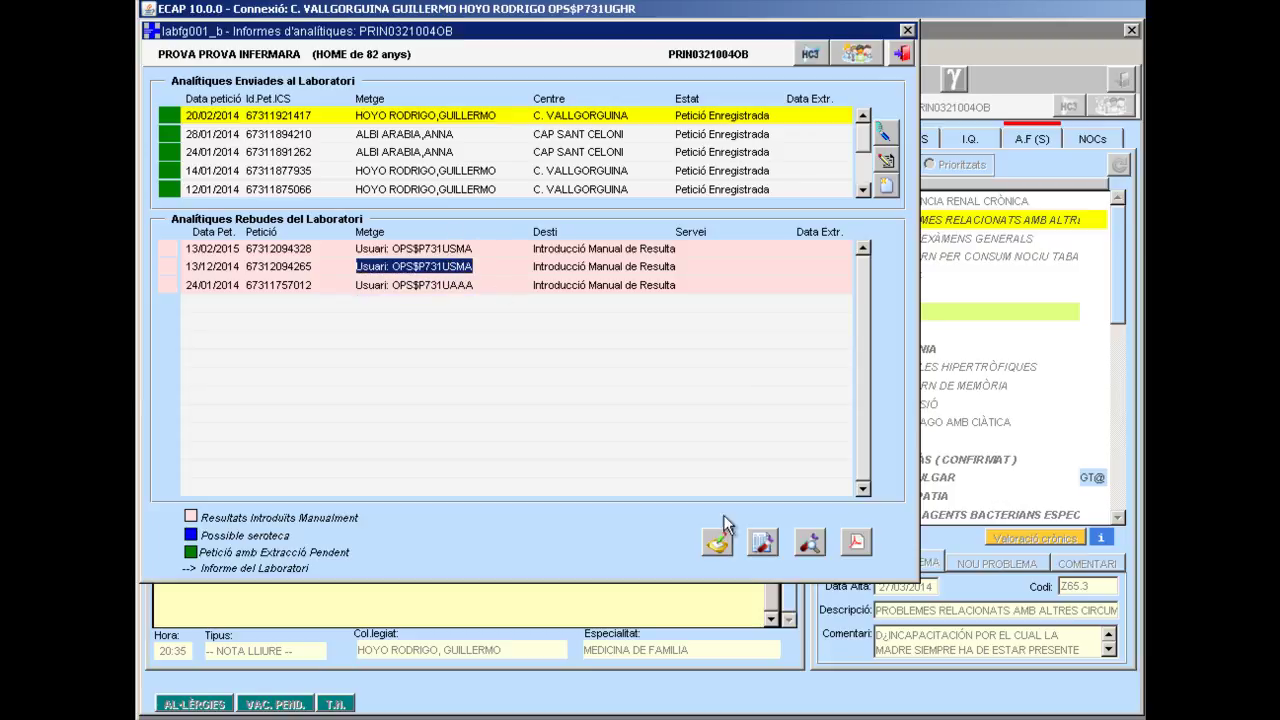
click(856, 543)
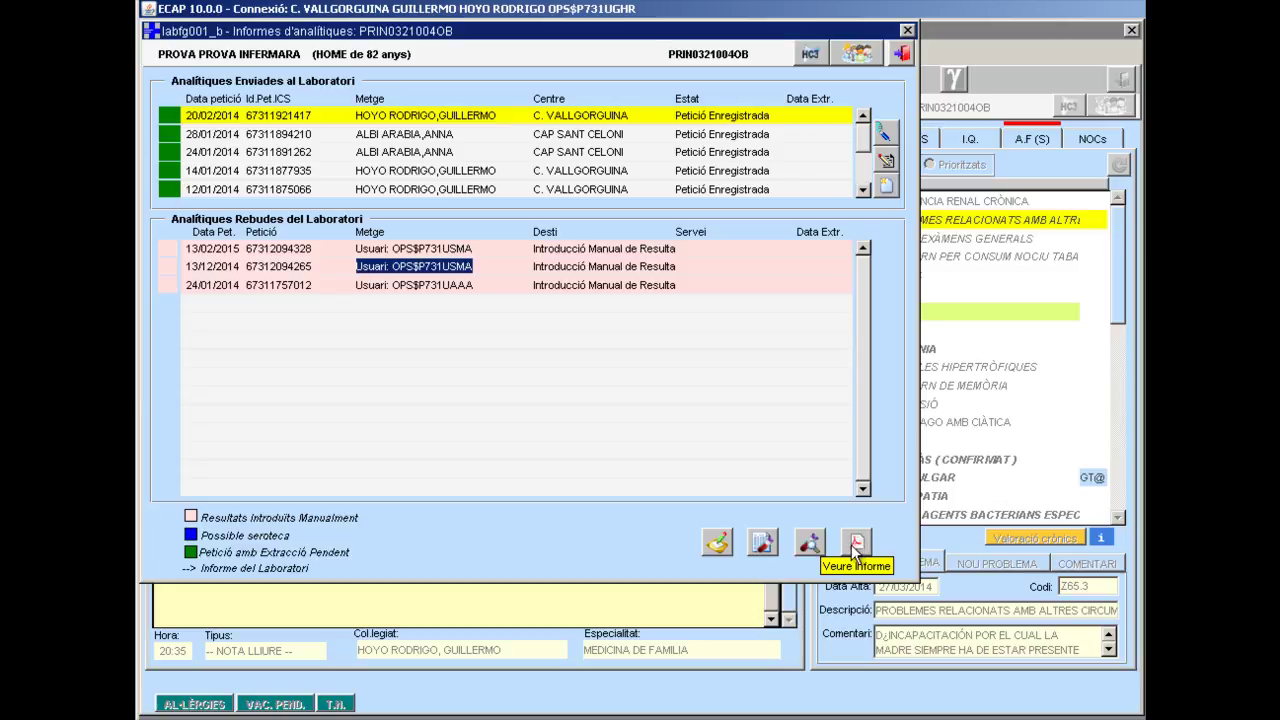
click(905, 50)
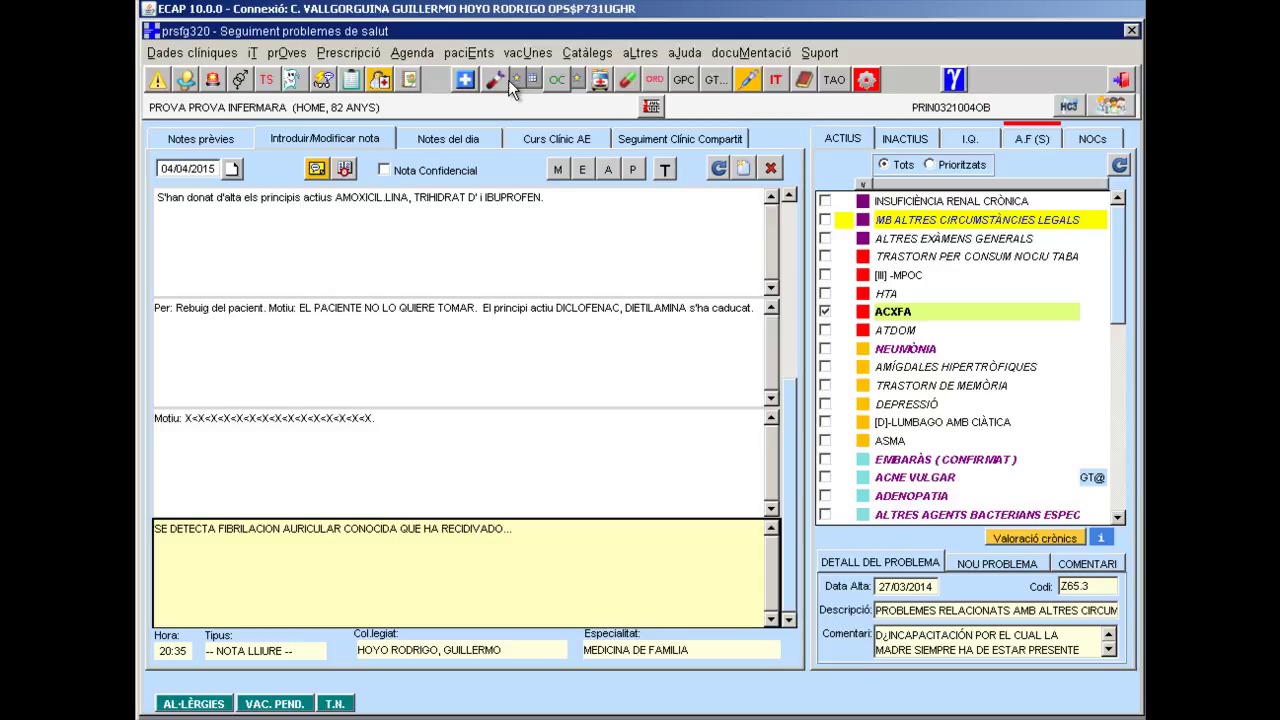
- Start a new laboratory request for the patient
click(517, 80)
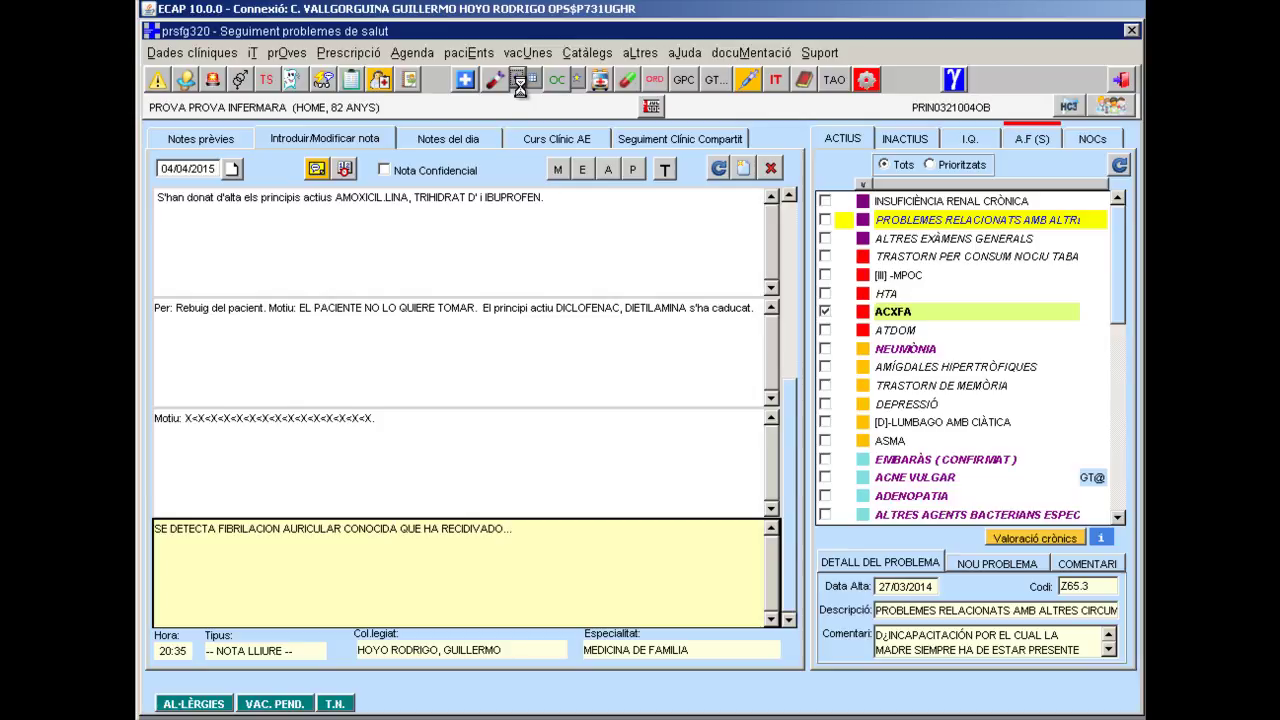